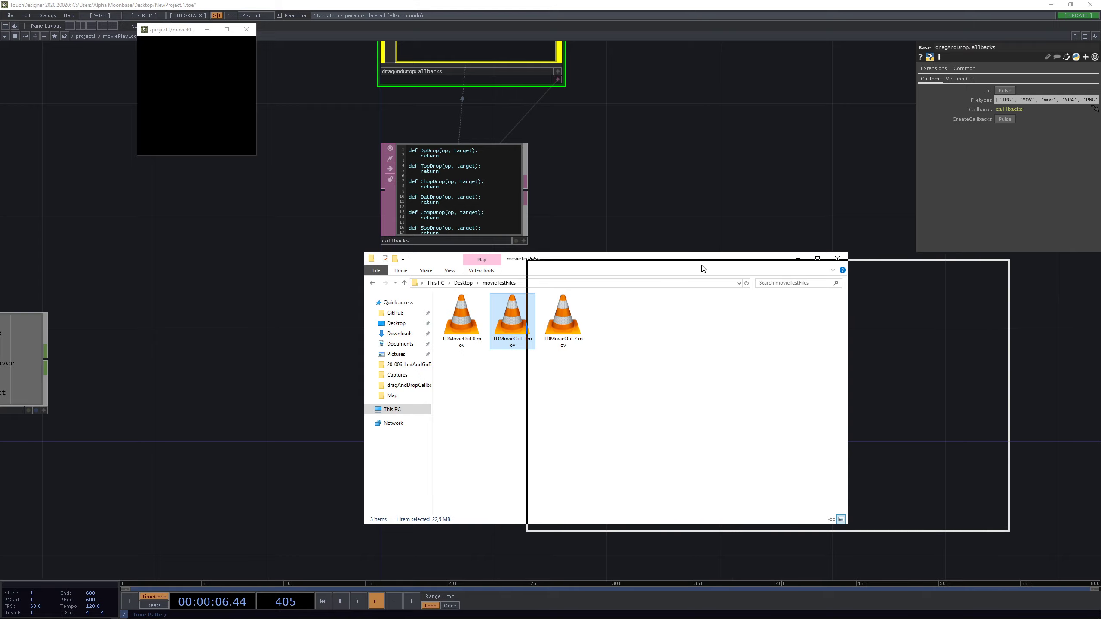
Test the drop callback by dropping movie clips from the movieTestFiles folder onto the floating viewer, ending with TDMovieOut.0.mov
drag(667, 328, 211, 110)
drag(769, 336, 220, 124)
drag(718, 330, 615, 297)
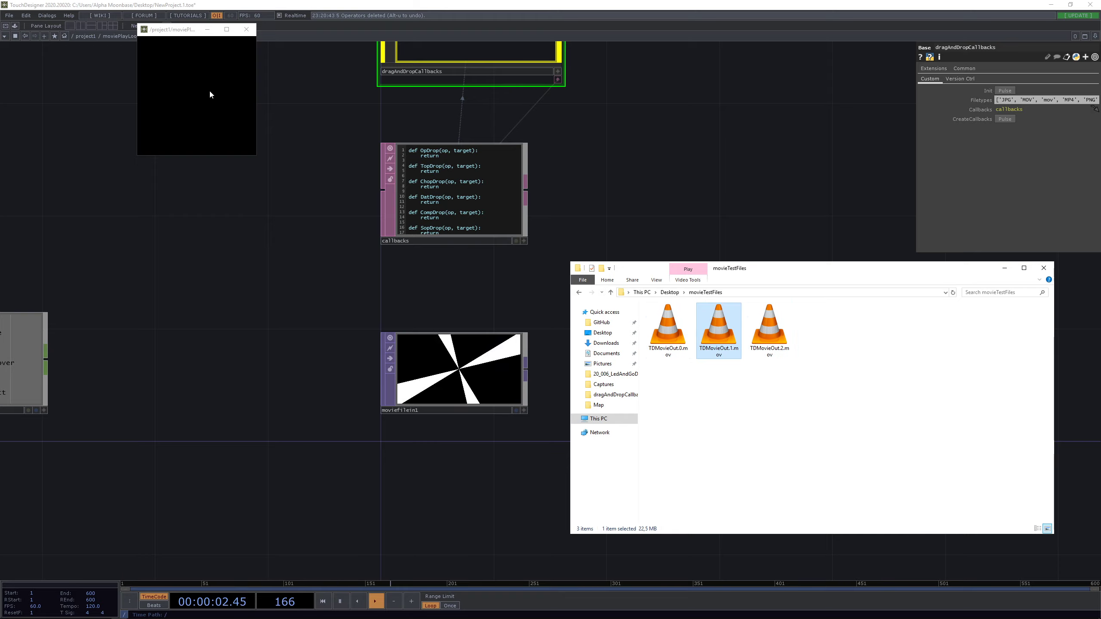
click(668, 328)
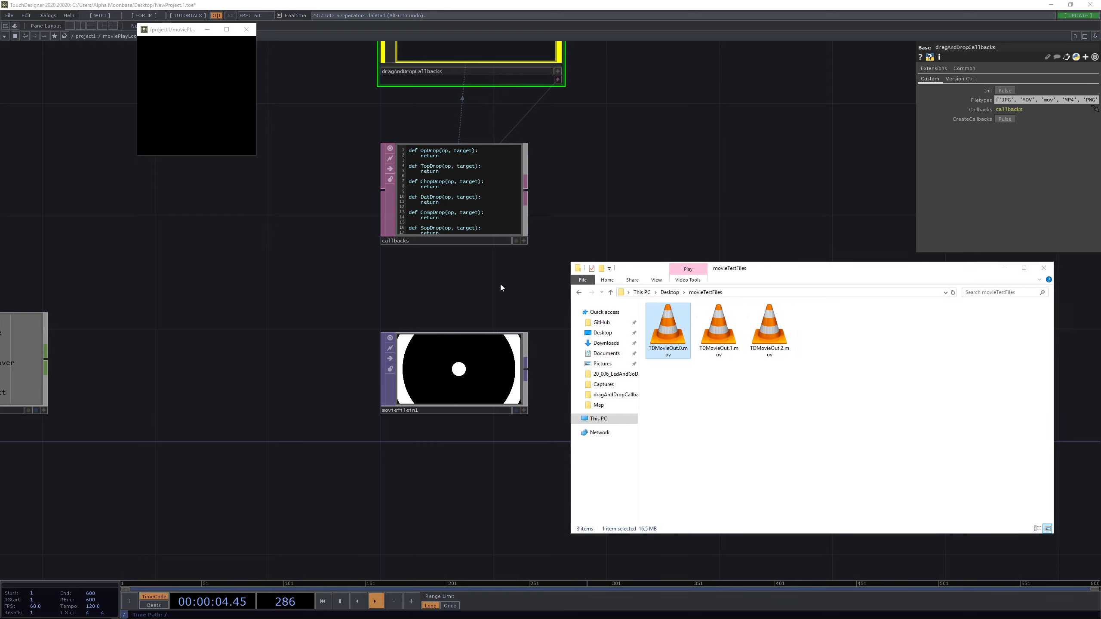
Move the floating viewer clear of the network nodes and add an Out TOP fed by moviefilein1
drag(517, 313, 450, 301)
scroll(463, 337, up, 2)
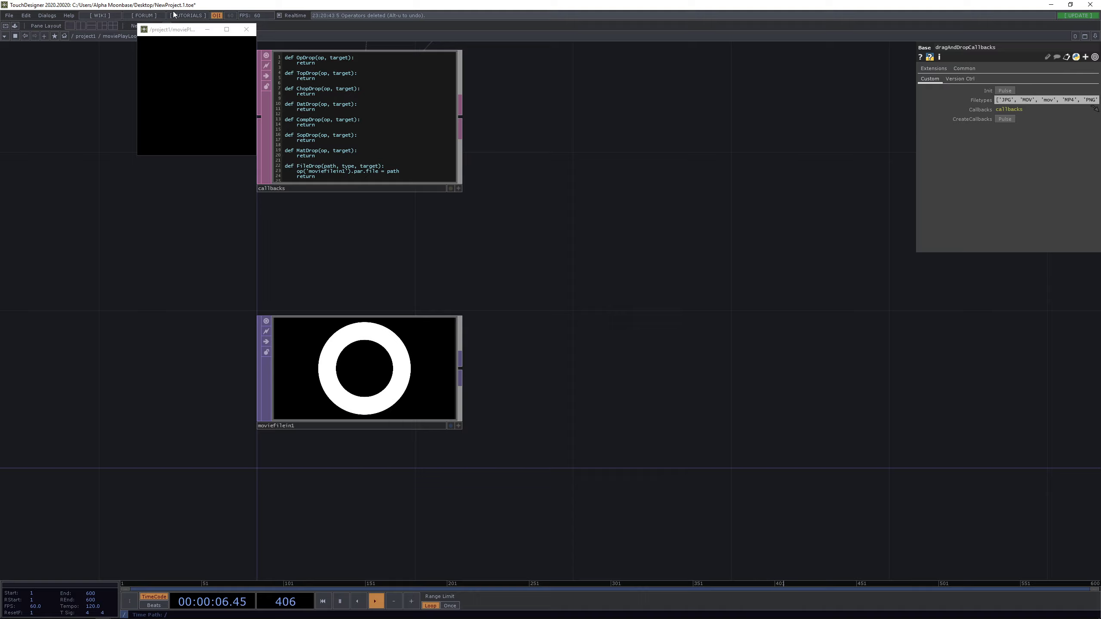
drag(205, 30, 140, 90)
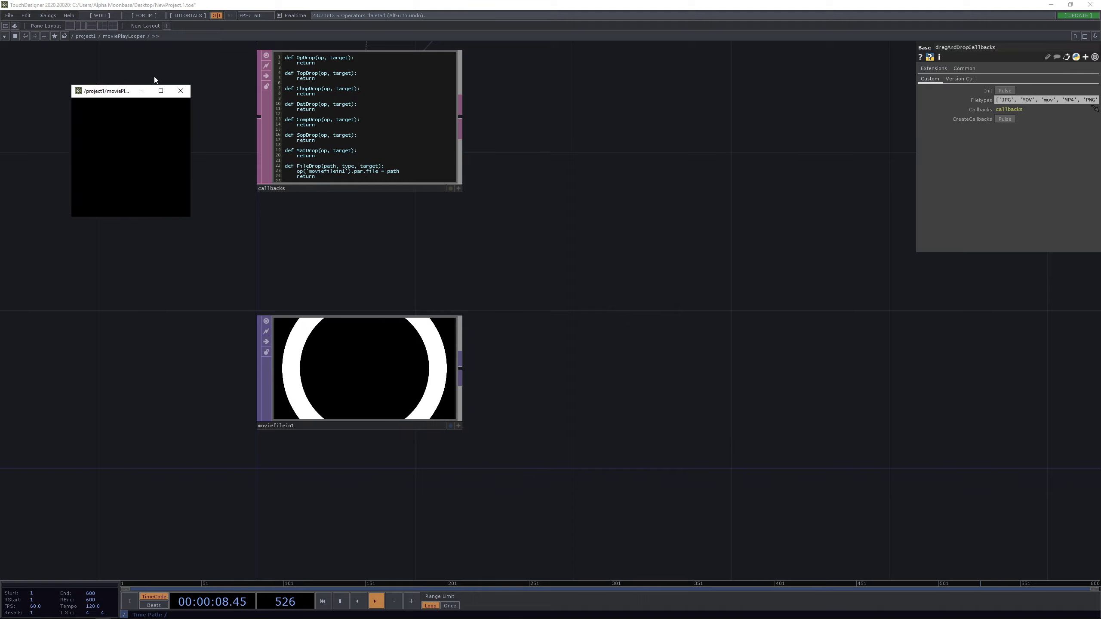
click(462, 368)
text(out)
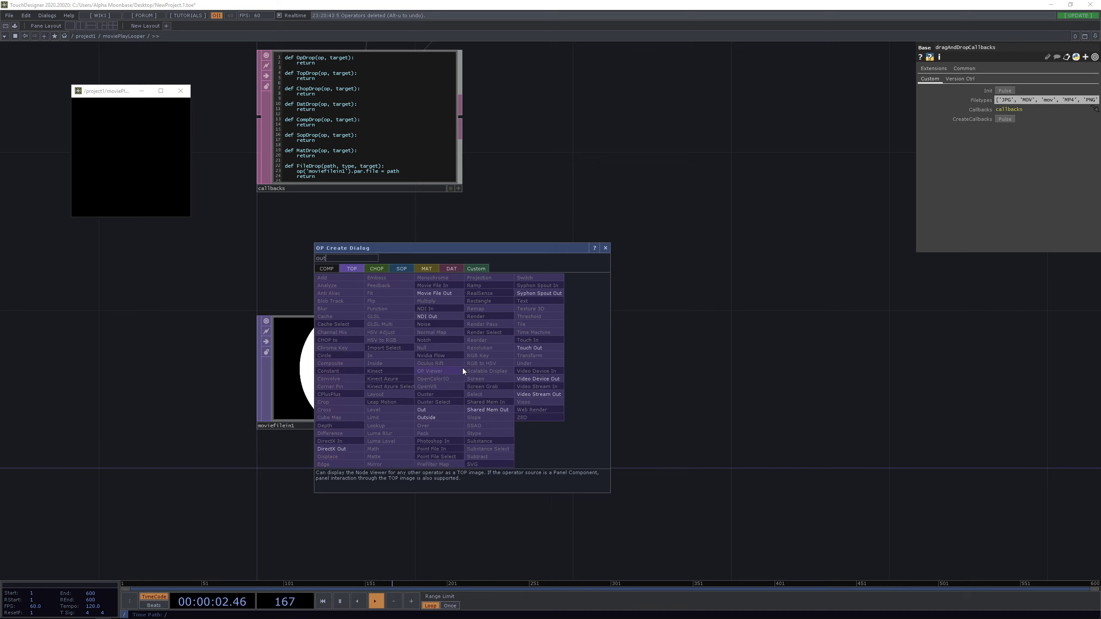
click(435, 409)
click(673, 366)
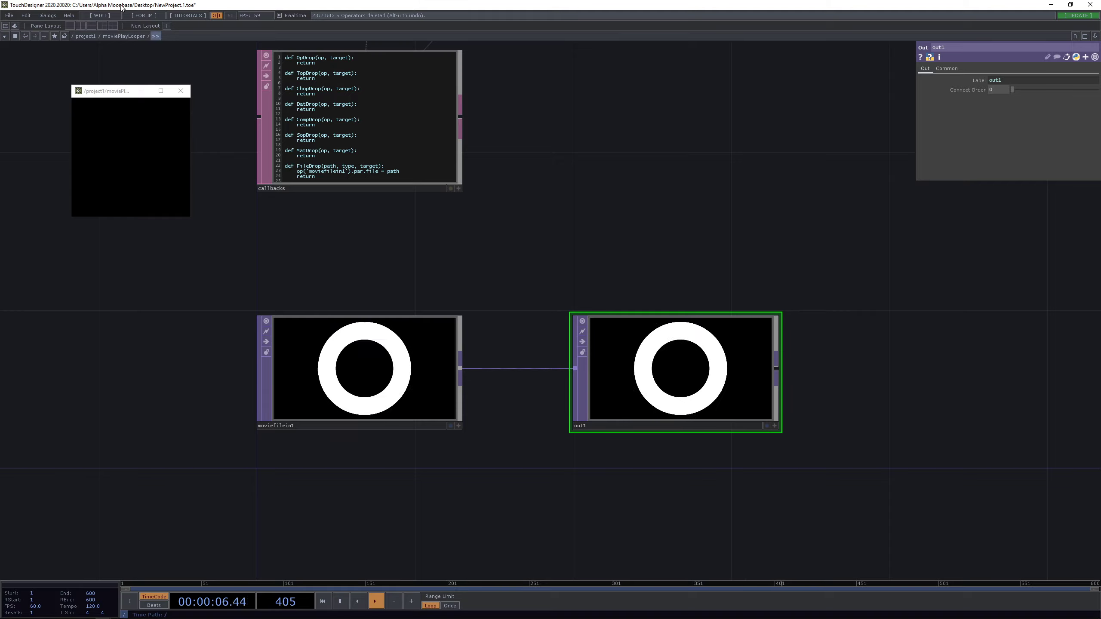
Open the parameters of the parent moviePlayLooper button and set its Background TOP to ./out1
right_click(124, 36)
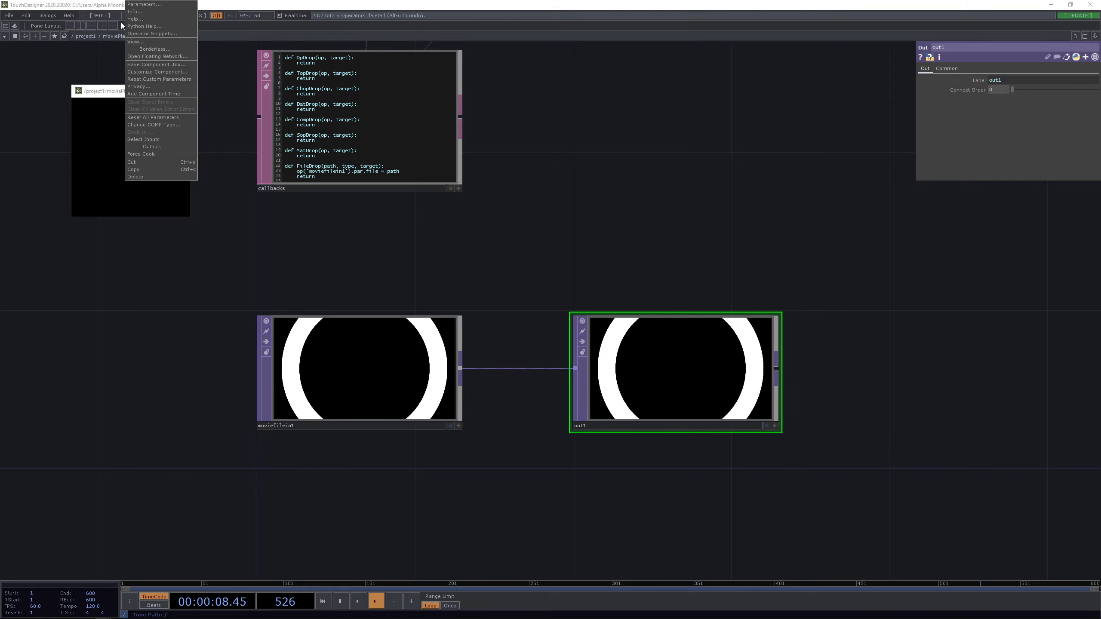
click(146, 5)
drag(129, 7, 429, 143)
click(409, 178)
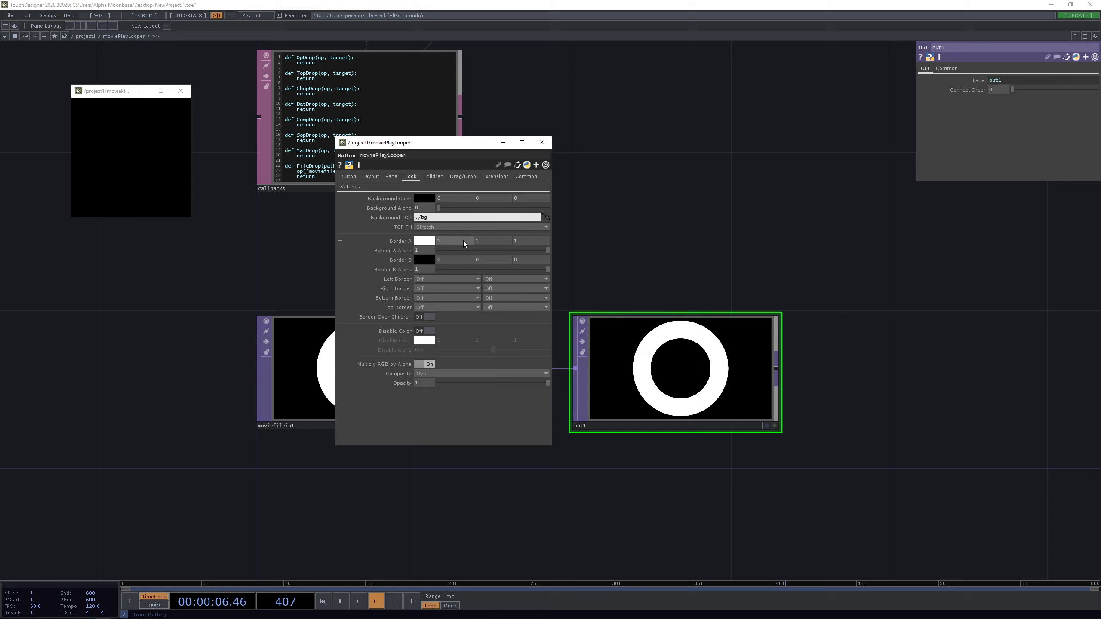
key(BackSpace)
key(BackSpace)
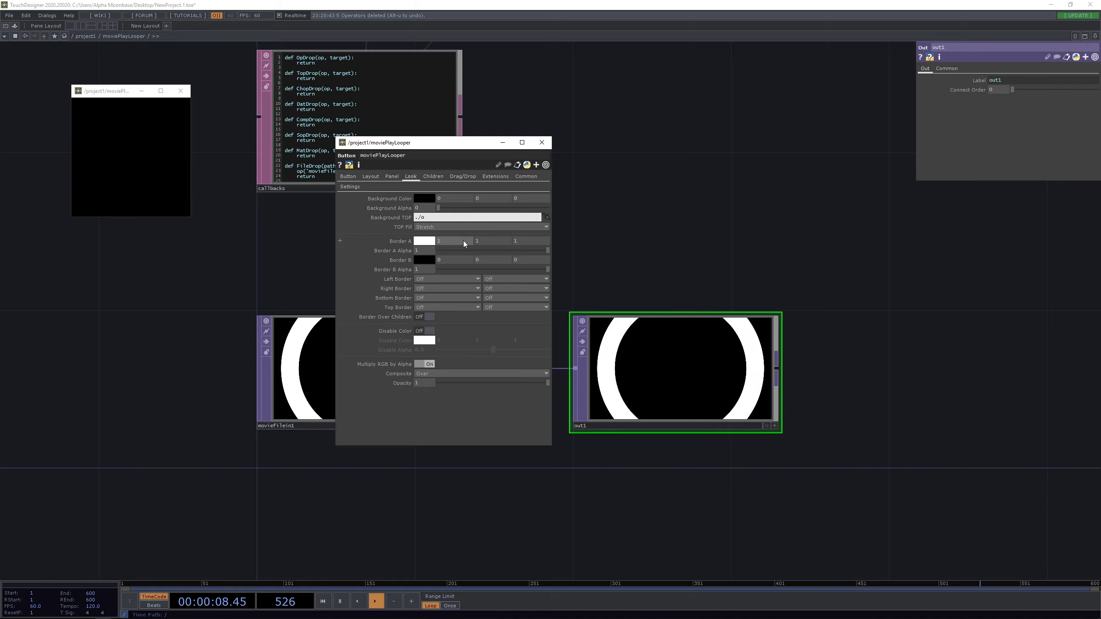
text(out1)
key(Return)
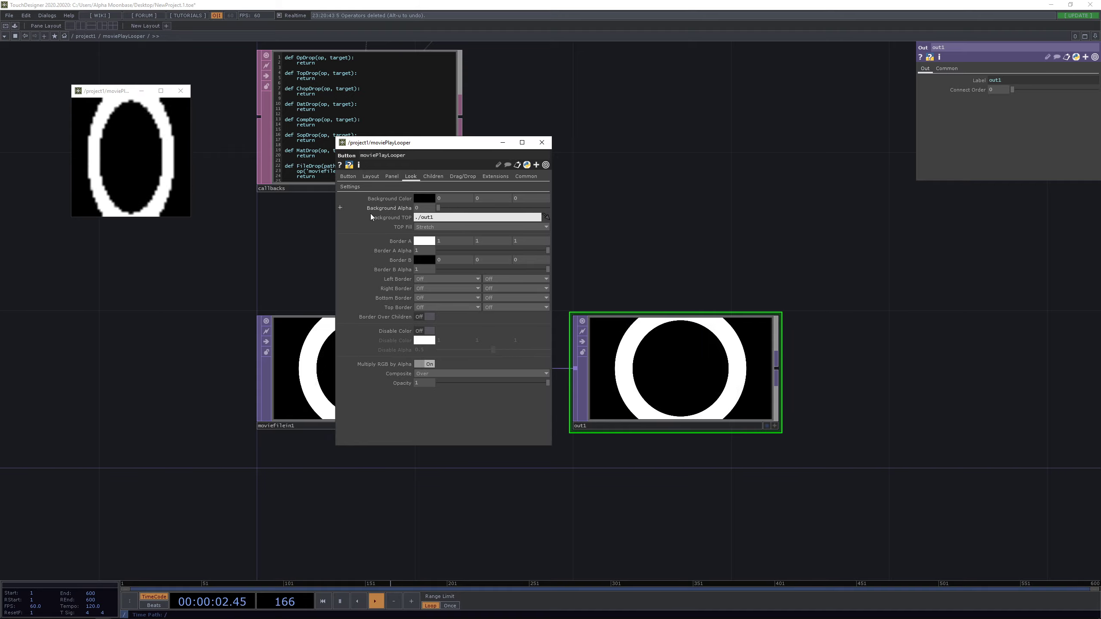
Set the button's TOP Fill to Fit Best, then close its parameter window and the floating viewer
click(449, 230)
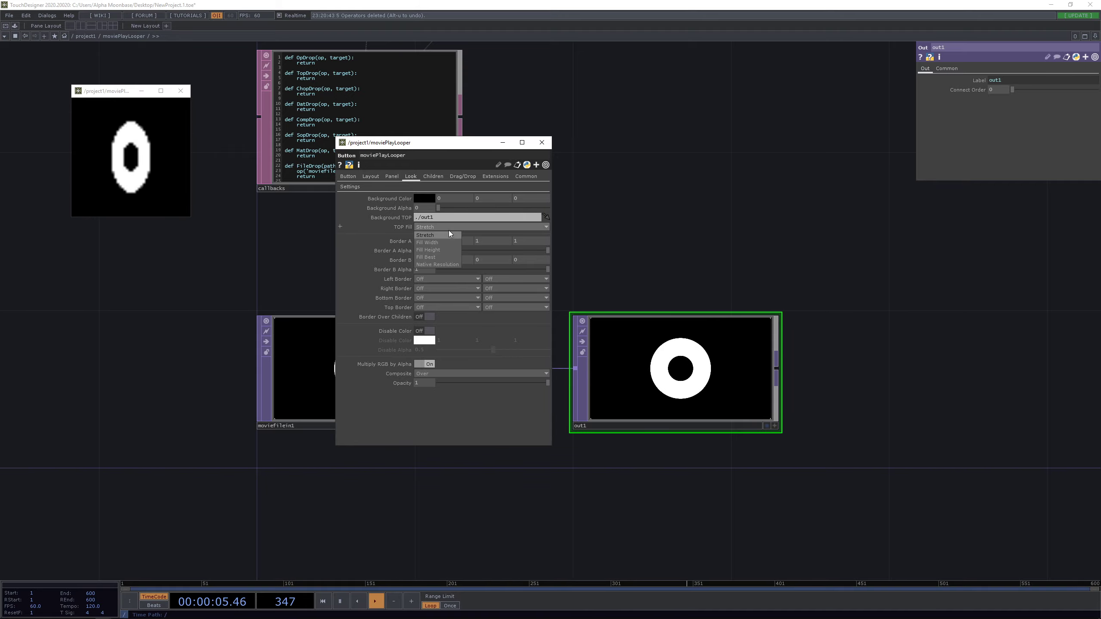
click(440, 257)
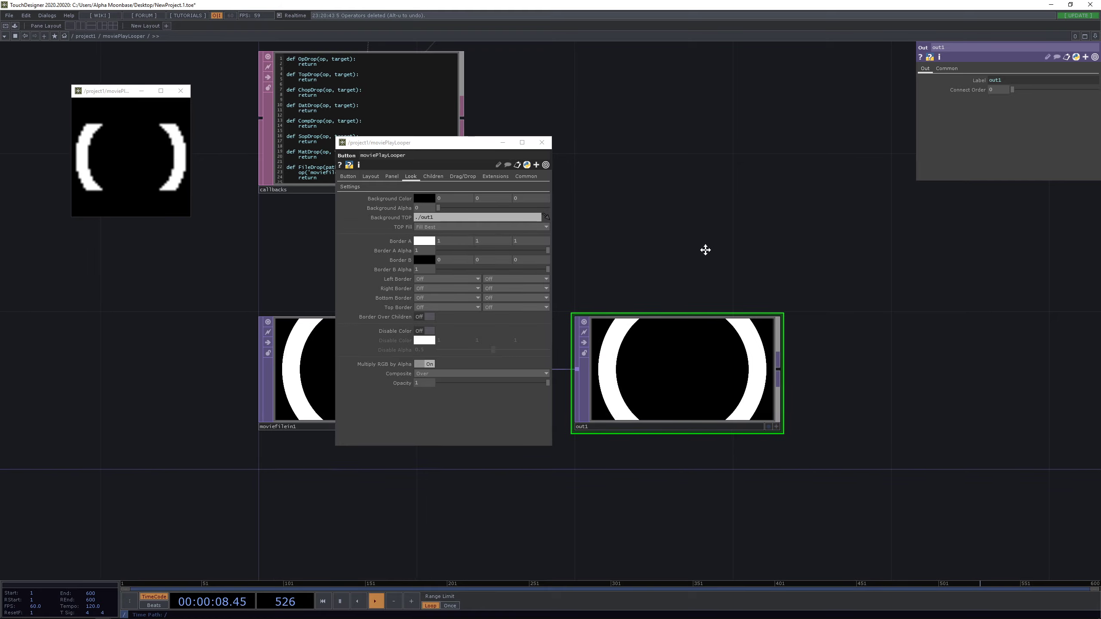
drag(705, 249, 768, 267)
click(541, 142)
drag(317, 266, 280, 231)
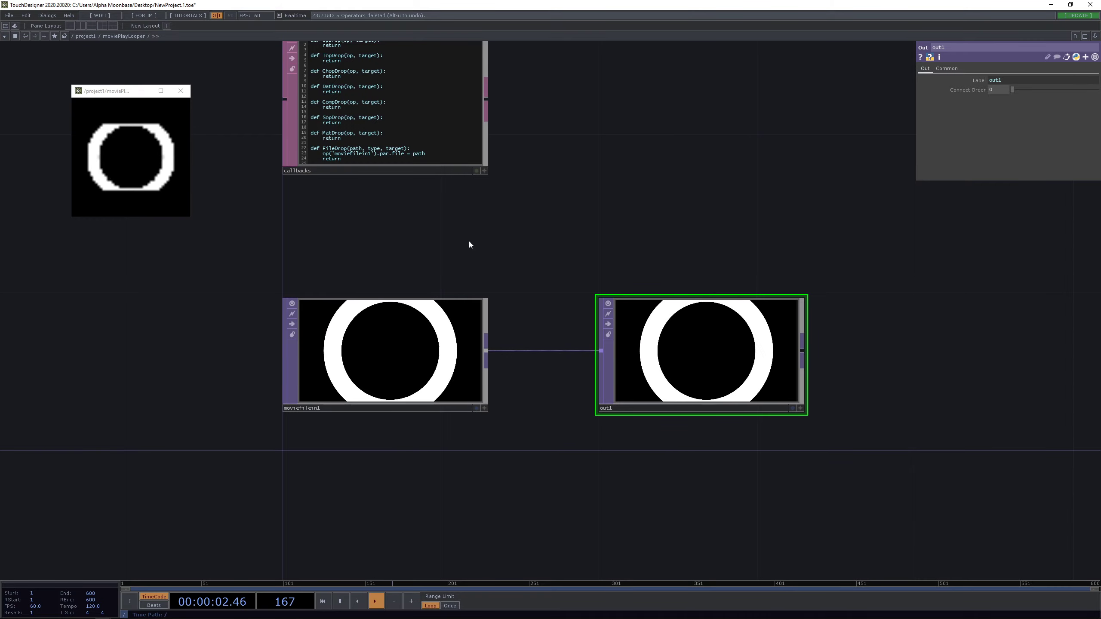
drag(489, 261, 531, 243)
scroll(539, 242, down, 5)
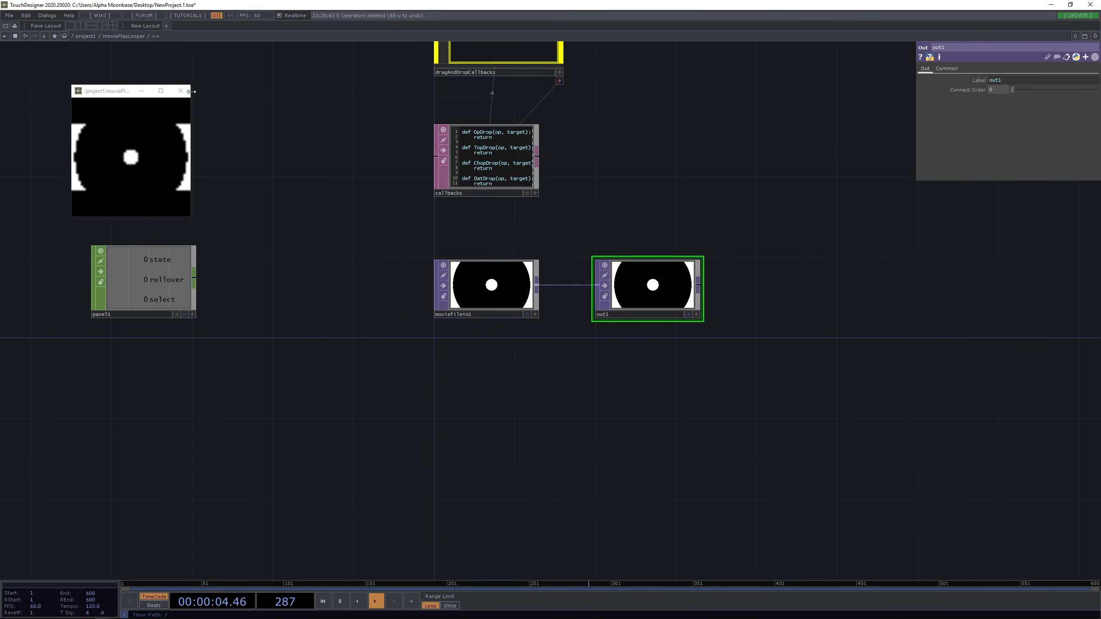
click(180, 91)
Collapse the docked callbacks DAT into the dragAndDropCallbacks component
drag(350, 258, 316, 434)
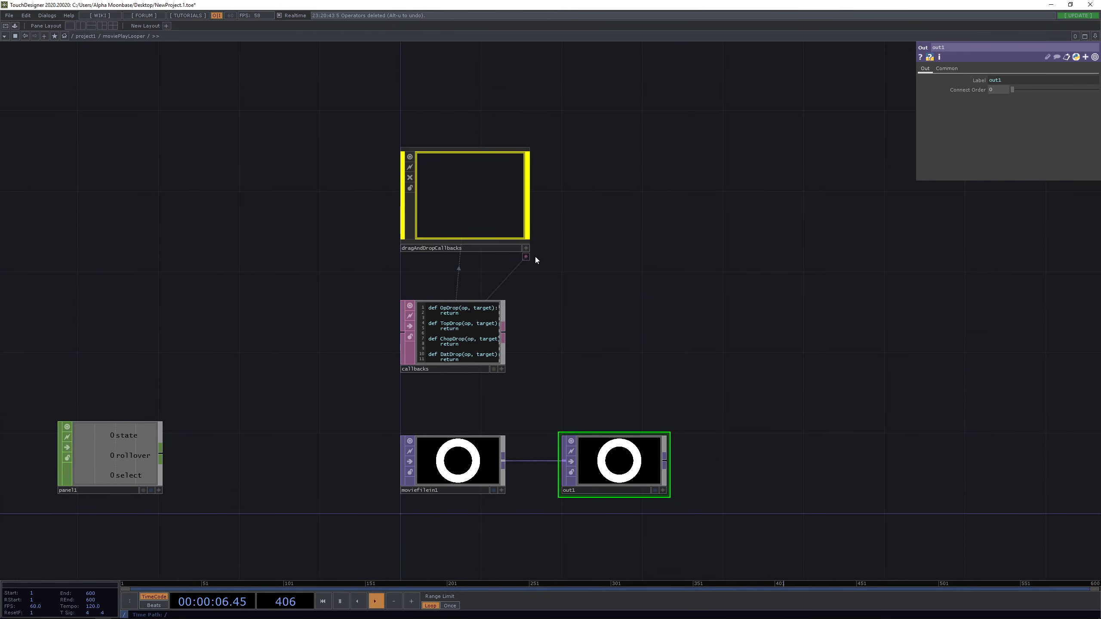
click(525, 257)
drag(474, 218, 467, 197)
drag(292, 362, 310, 270)
drag(162, 334, 242, 214)
drag(203, 264, 117, 397)
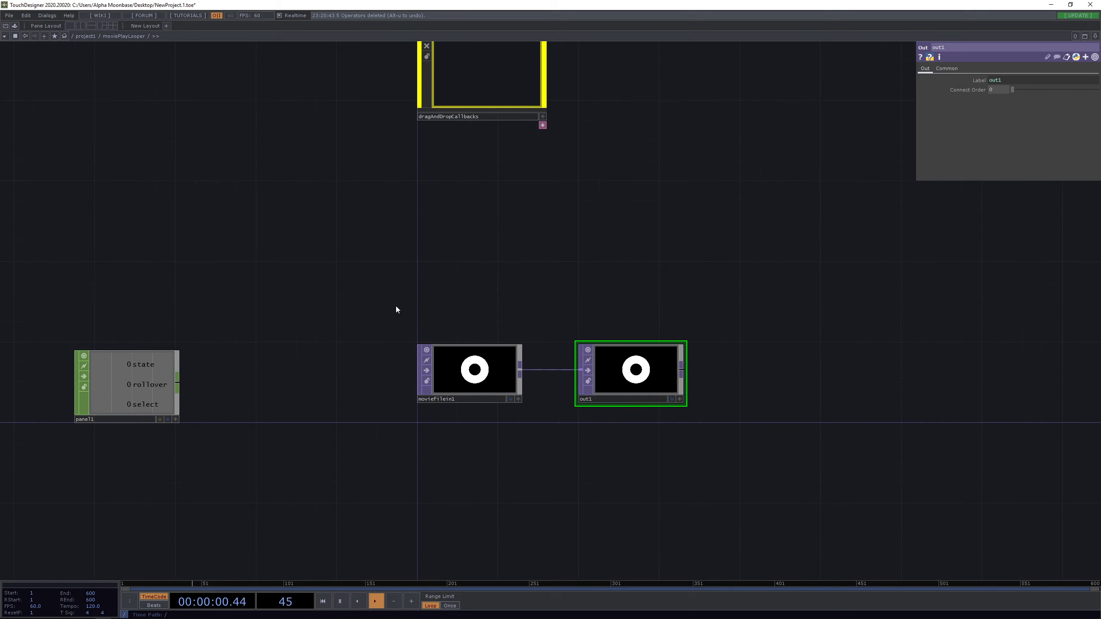
Add a Speed CHOP in the empty space above moviefilein1
drag(411, 308, 403, 261)
scroll(395, 229, up, 4)
scroll(424, 206, down, 3)
drag(186, 182, 202, 192)
key(Tab)
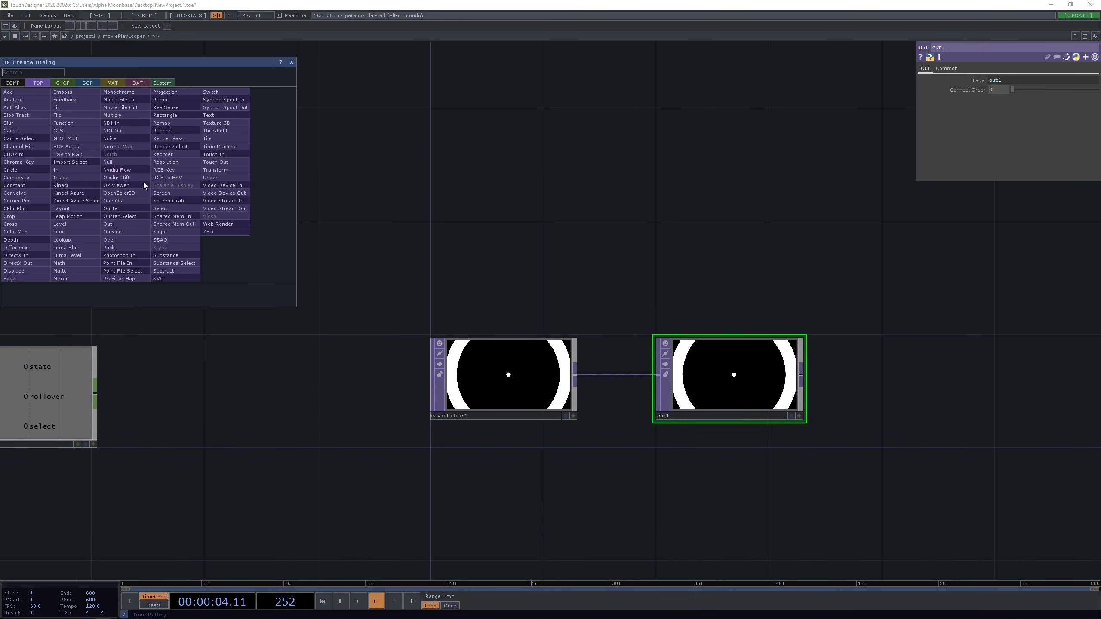
click(67, 82)
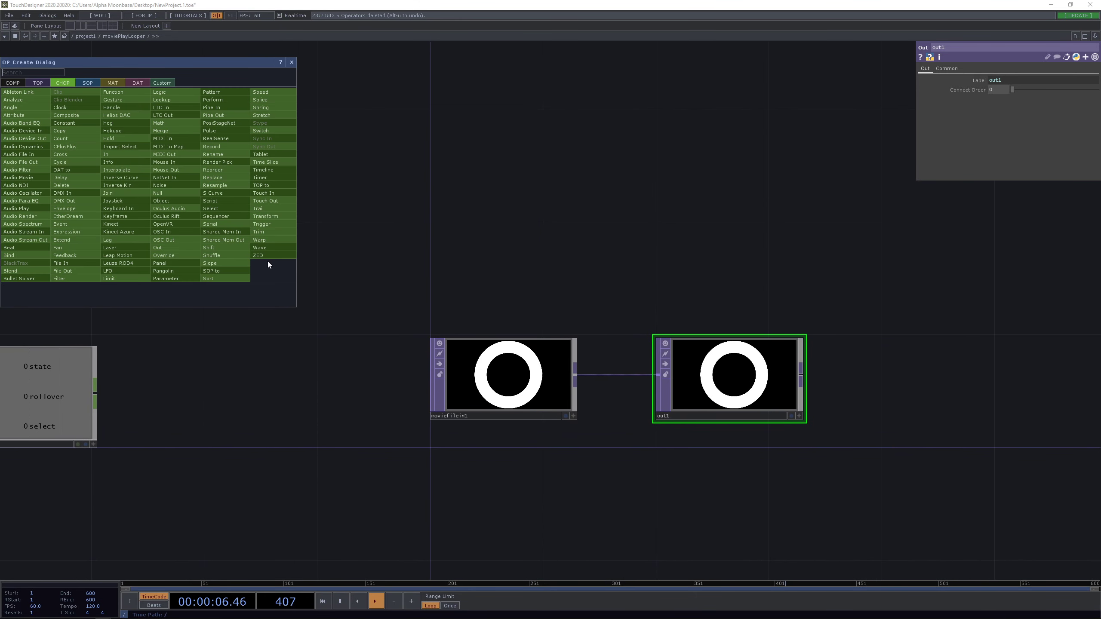
text(sp)
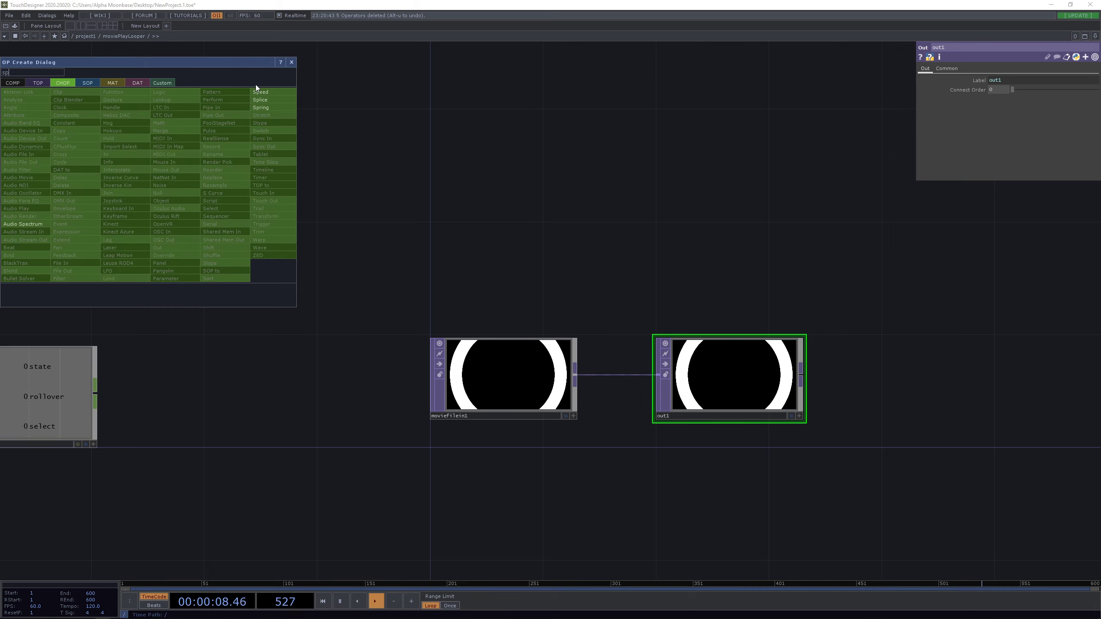
click(270, 89)
click(352, 181)
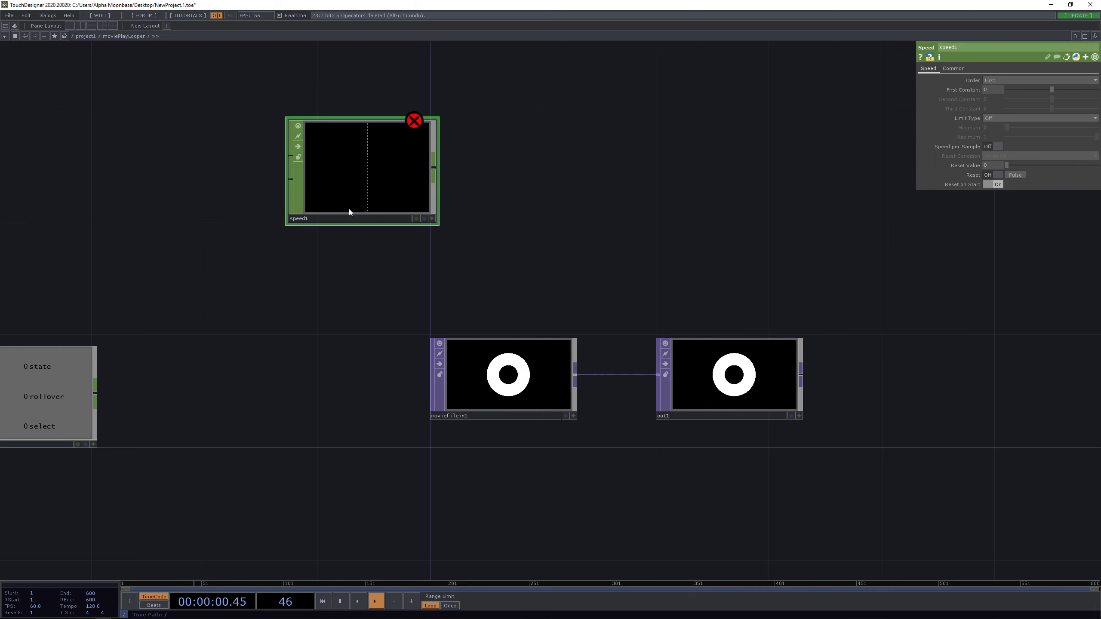
Add a Constant CHOP beside the Speed CHOP, wired into its first input
click(290, 154)
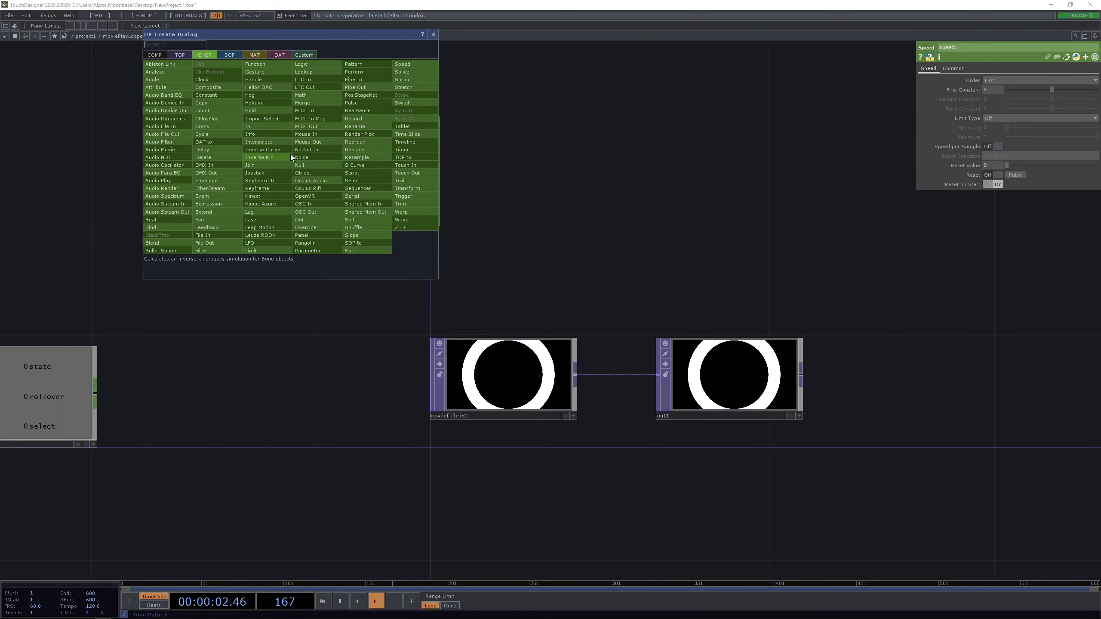
text(con)
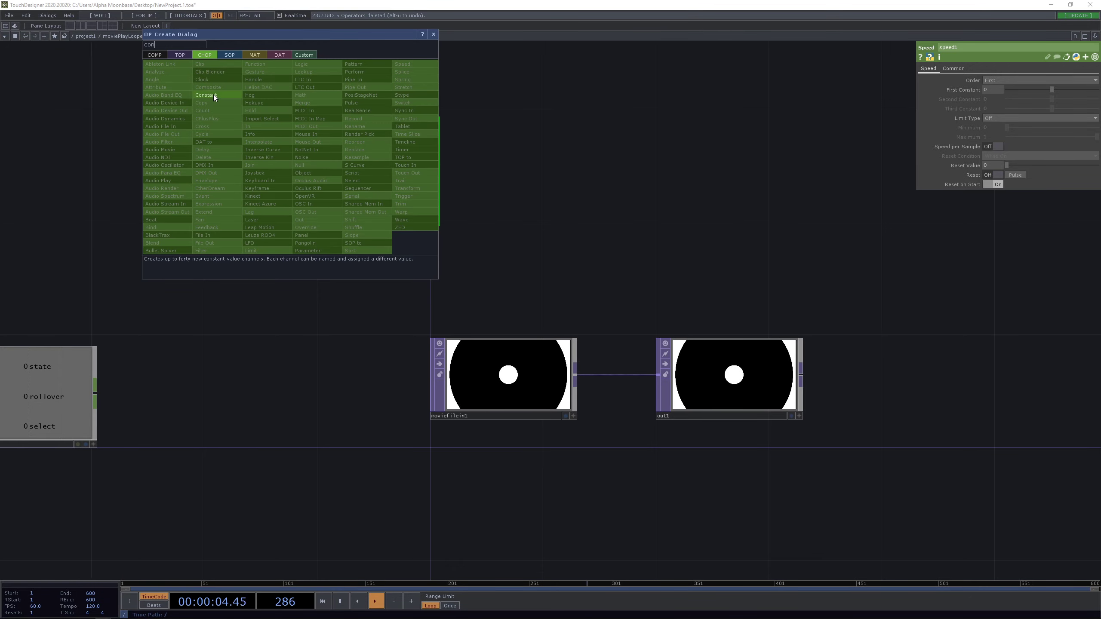
click(213, 95)
click(156, 166)
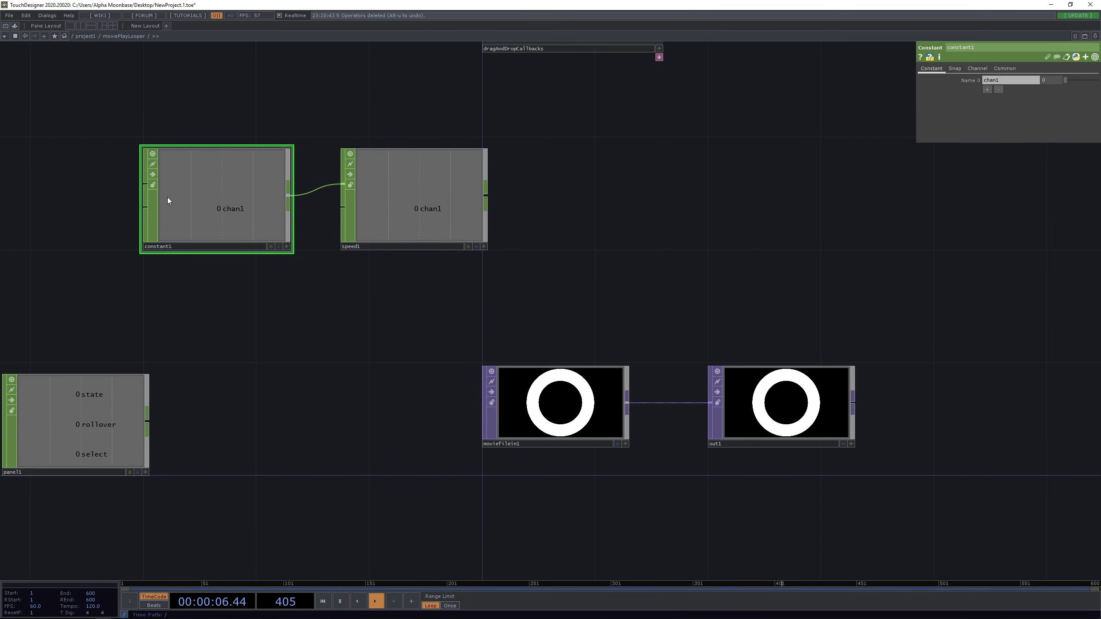
Set the value of the Constant CHOP's chan1 channel to 0.5
scroll(167, 200, up, 4)
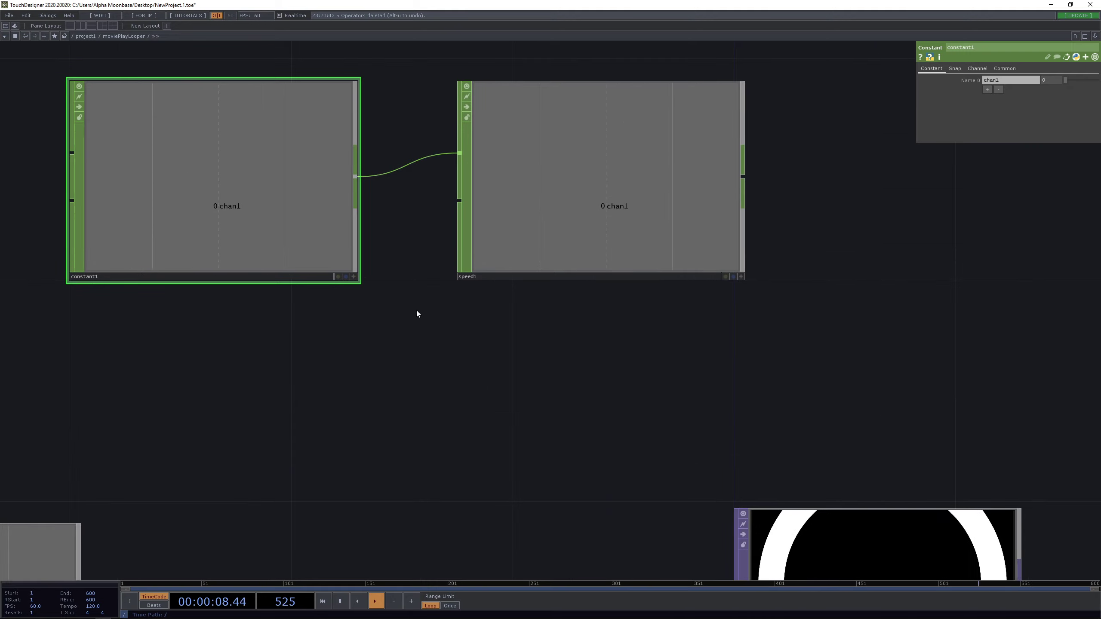
drag(559, 287, 475, 292)
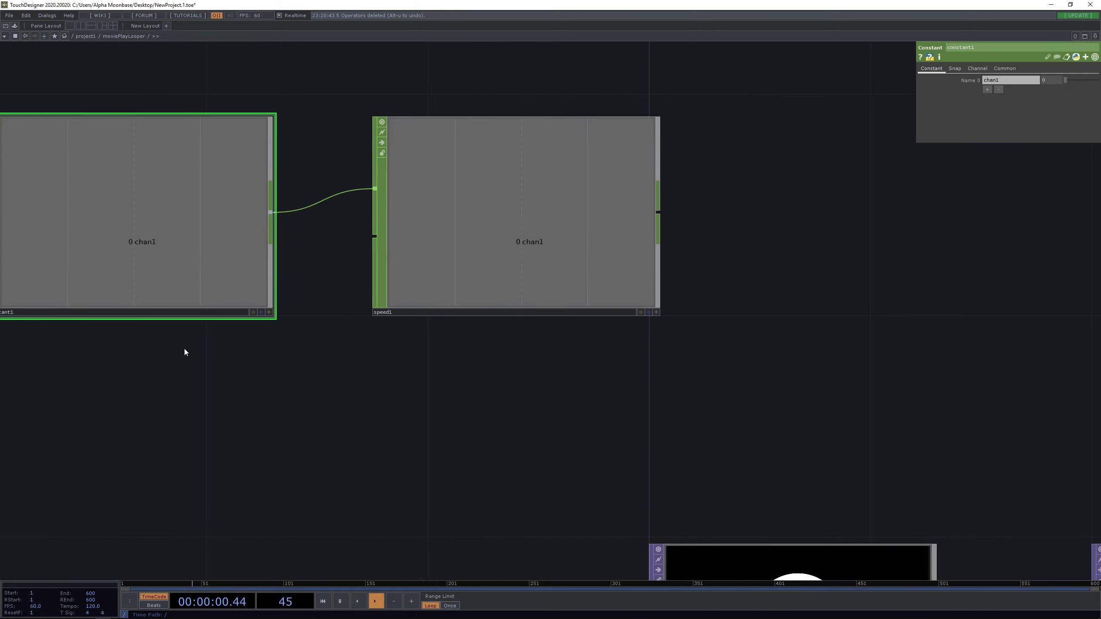
drag(186, 348, 263, 321)
drag(559, 319, 276, 360)
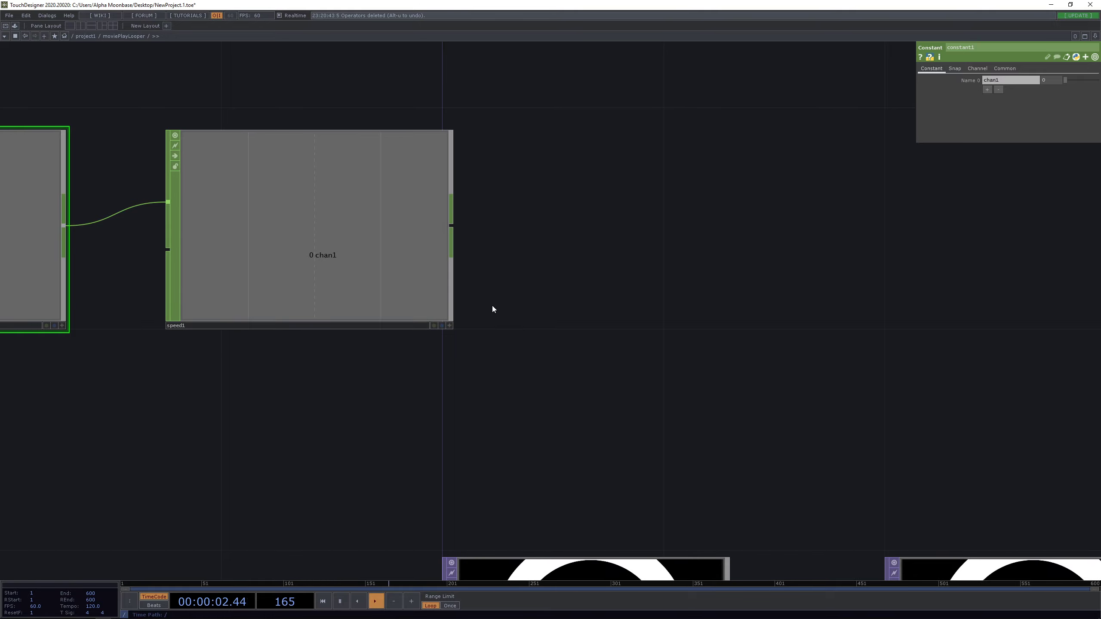
scroll(366, 207, down, 4)
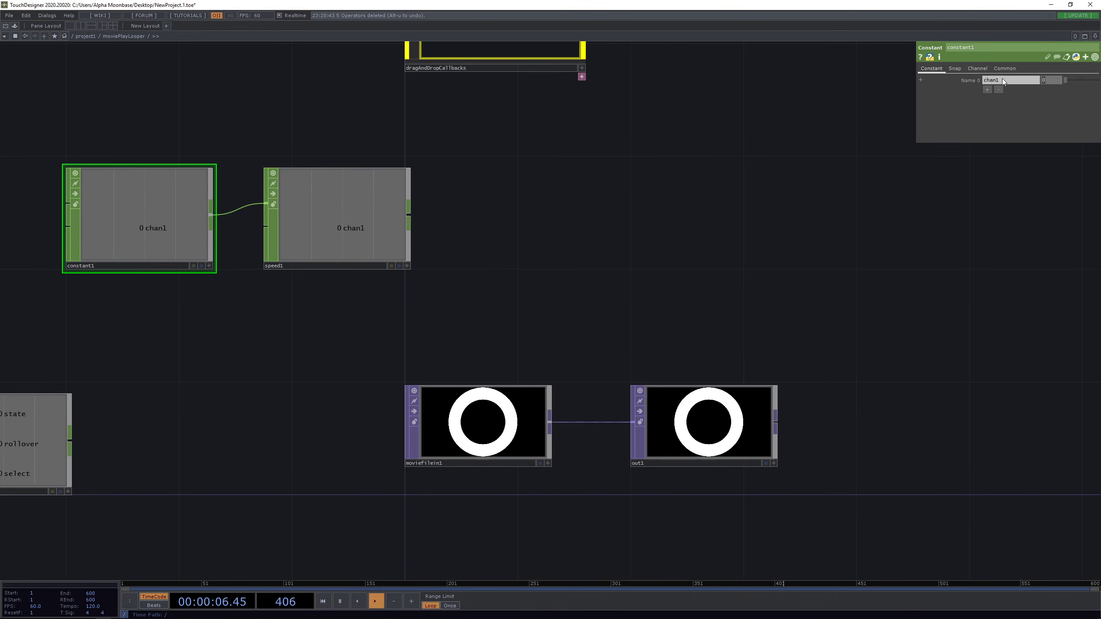
text(.5)
key(Return)
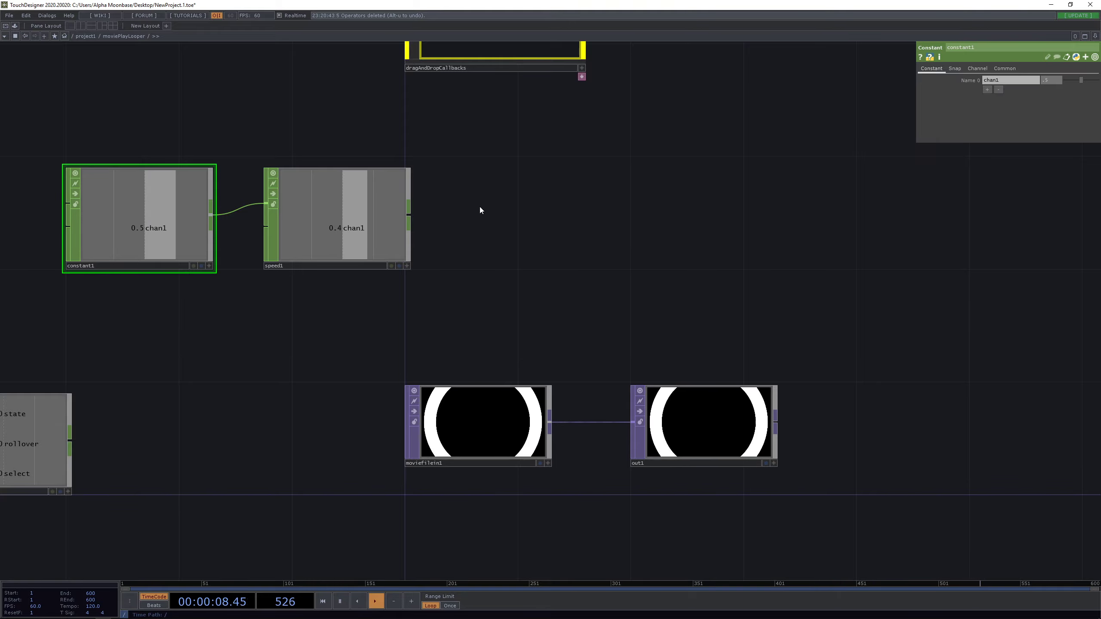
Set the Speed CHOP's Limit Type to Loop
scroll(314, 235, up, 4)
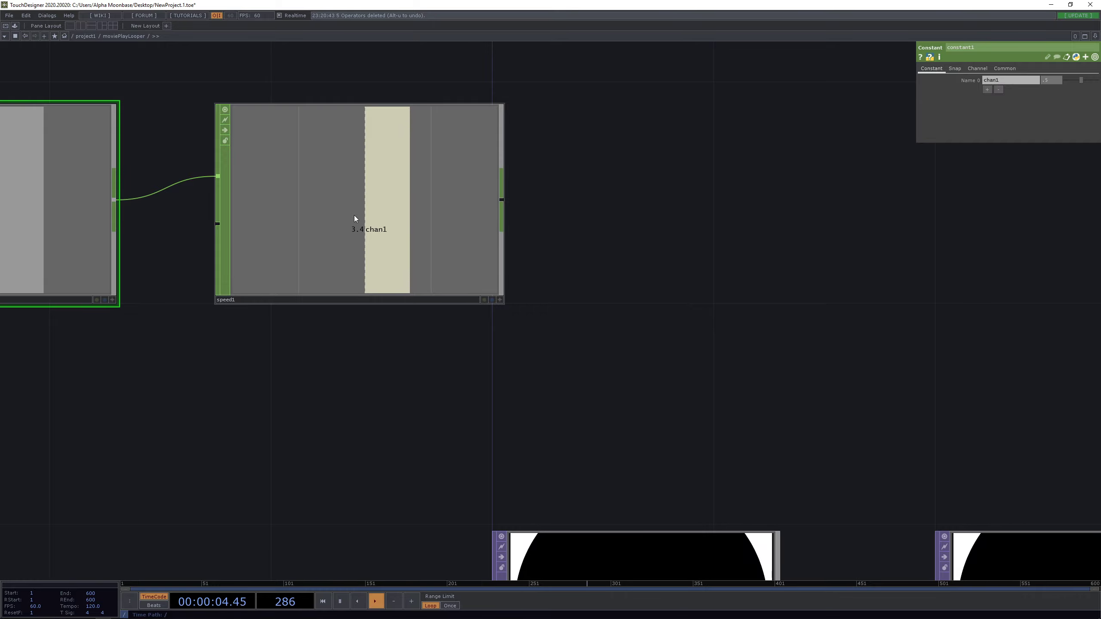
click(414, 227)
drag(619, 251, 642, 265)
middle_drag(676, 299, 673, 296)
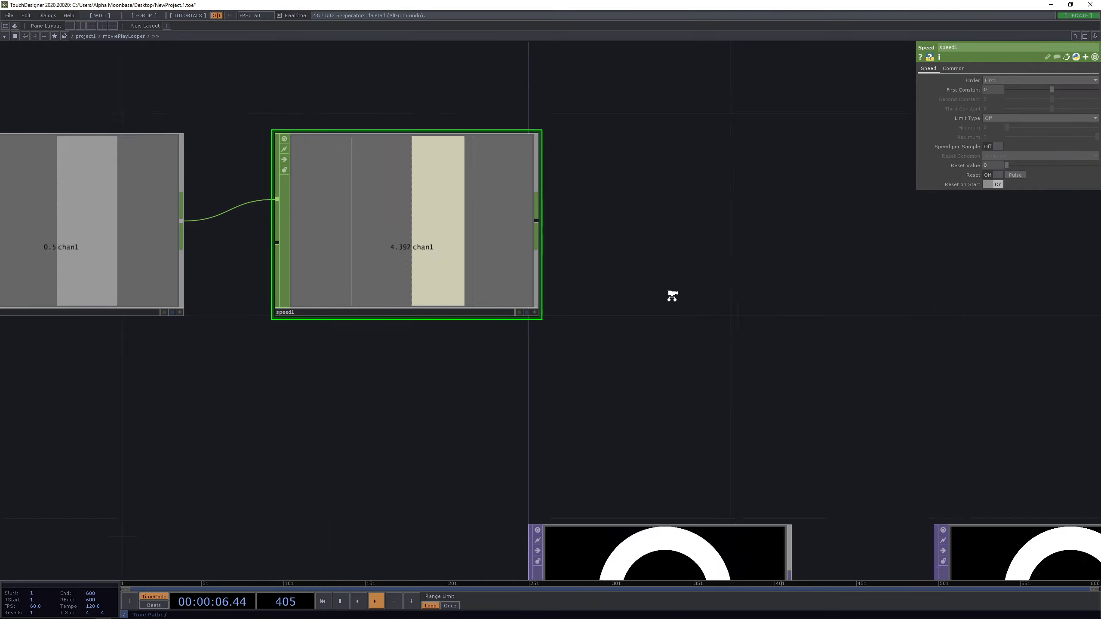
scroll(672, 296, down, 3)
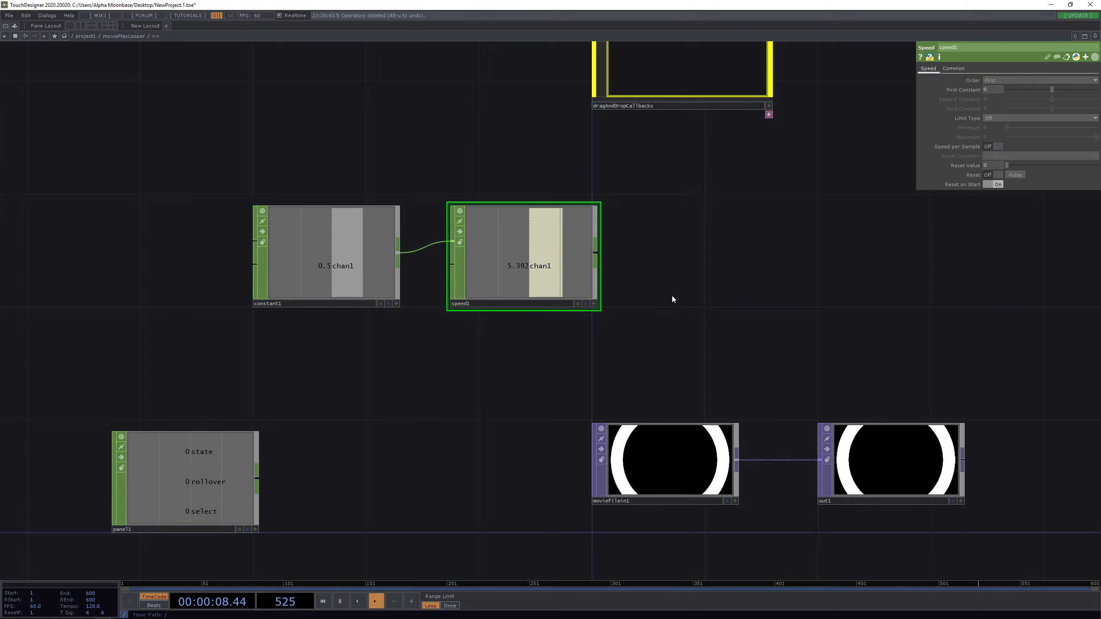
drag(679, 299, 676, 293)
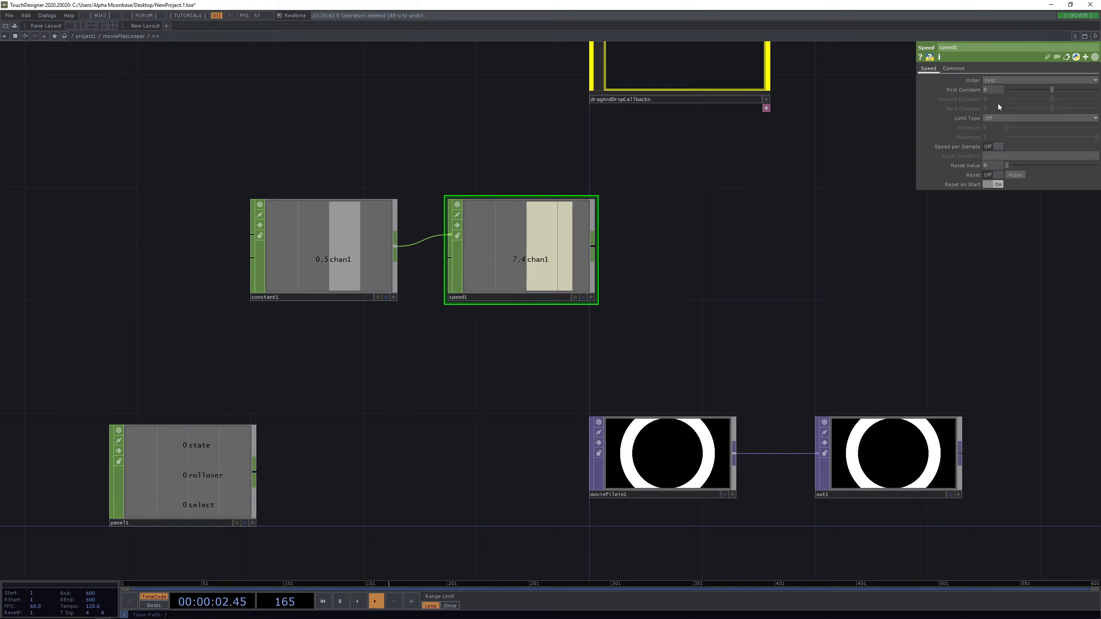
click(996, 119)
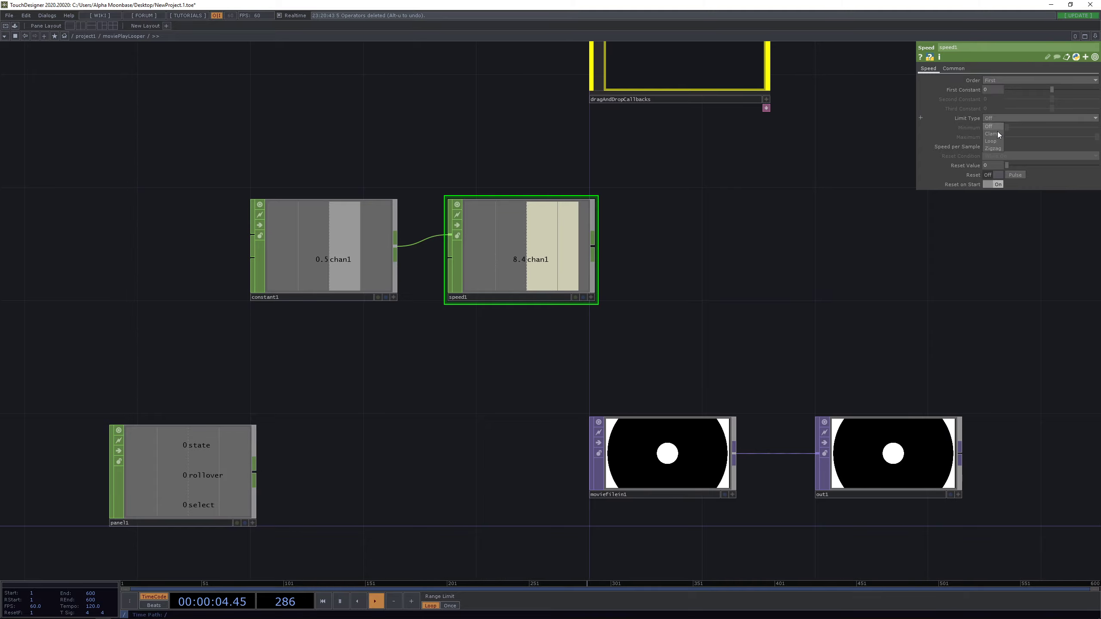
click(993, 141)
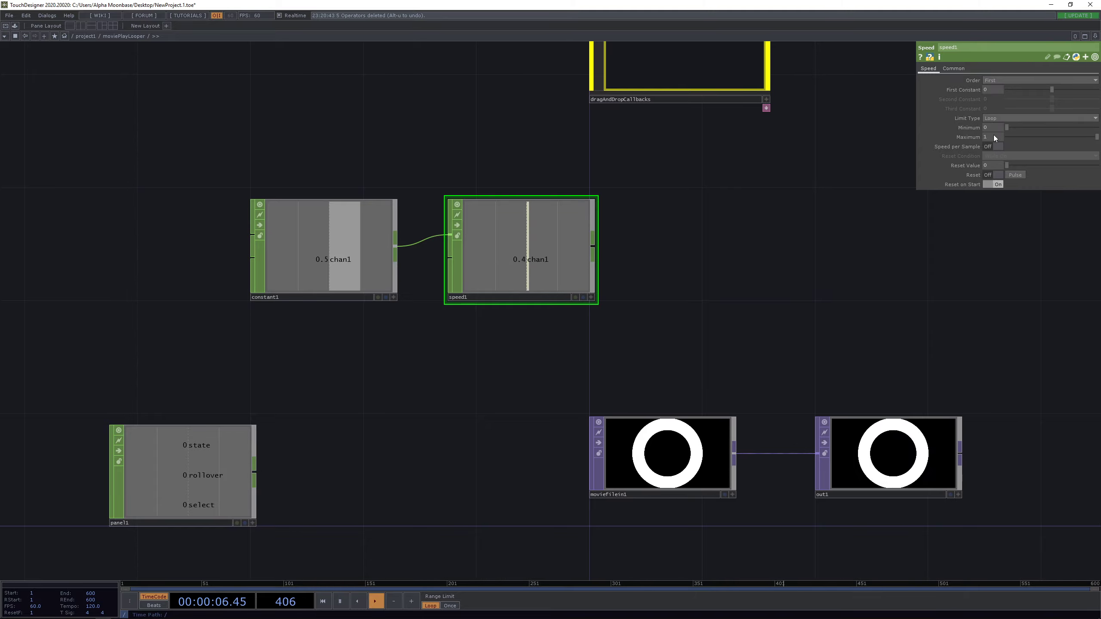
scroll(563, 262, up, 2)
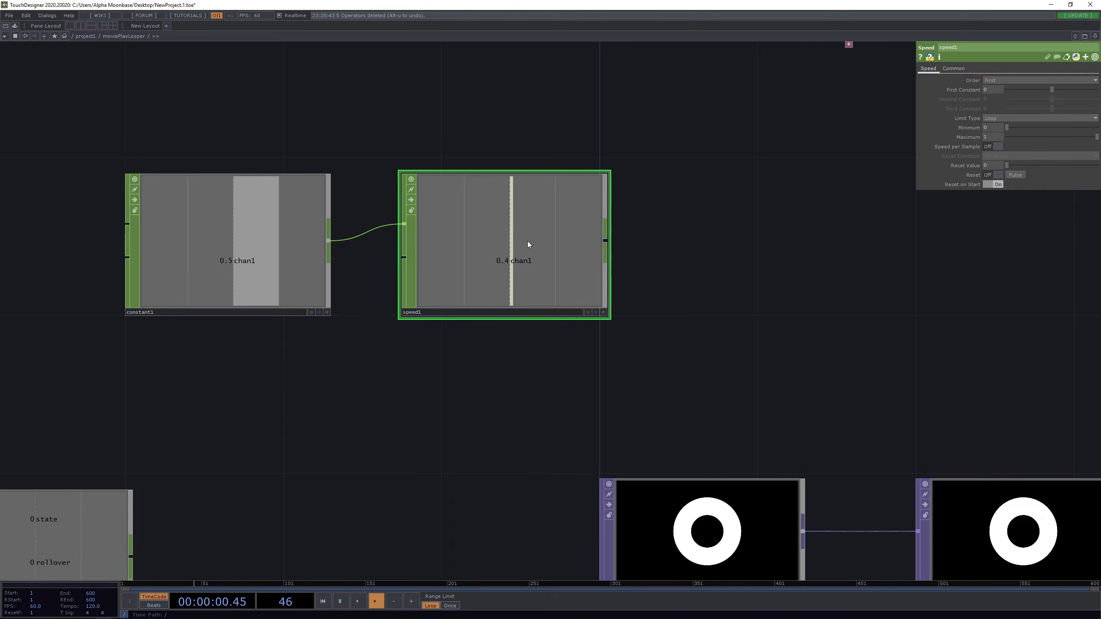
Move the Speed CHOP closer to the Constant CHOP and add a Null CHOP wired to its output, above moviefilein1
scroll(537, 243, down, 3)
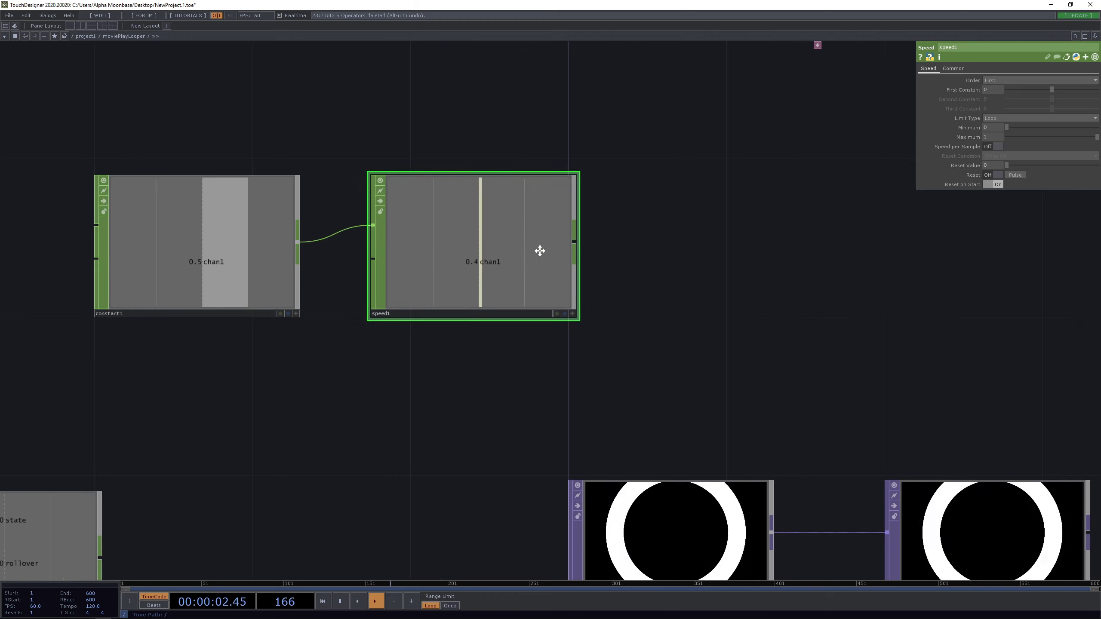
drag(362, 241, 261, 241)
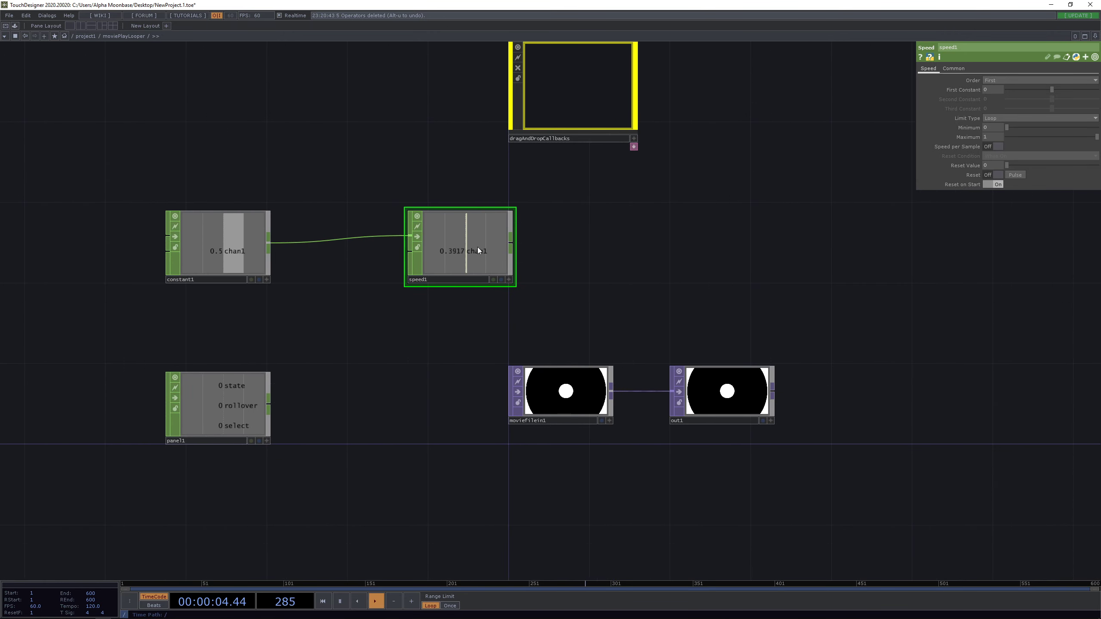
drag(485, 244, 404, 245)
right_click(429, 243)
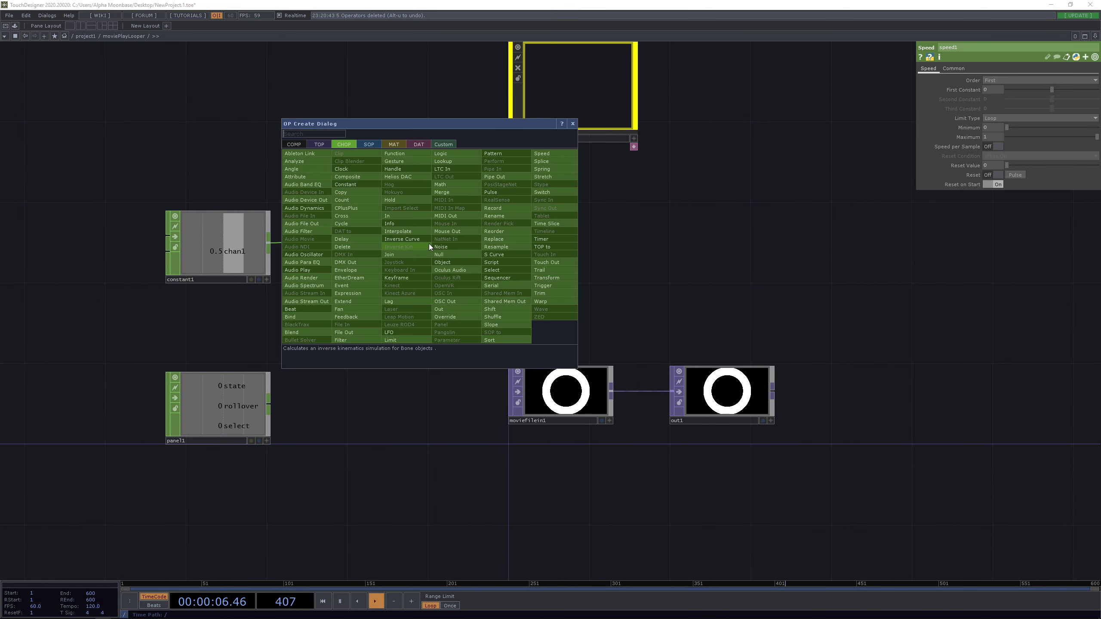
click(440, 255)
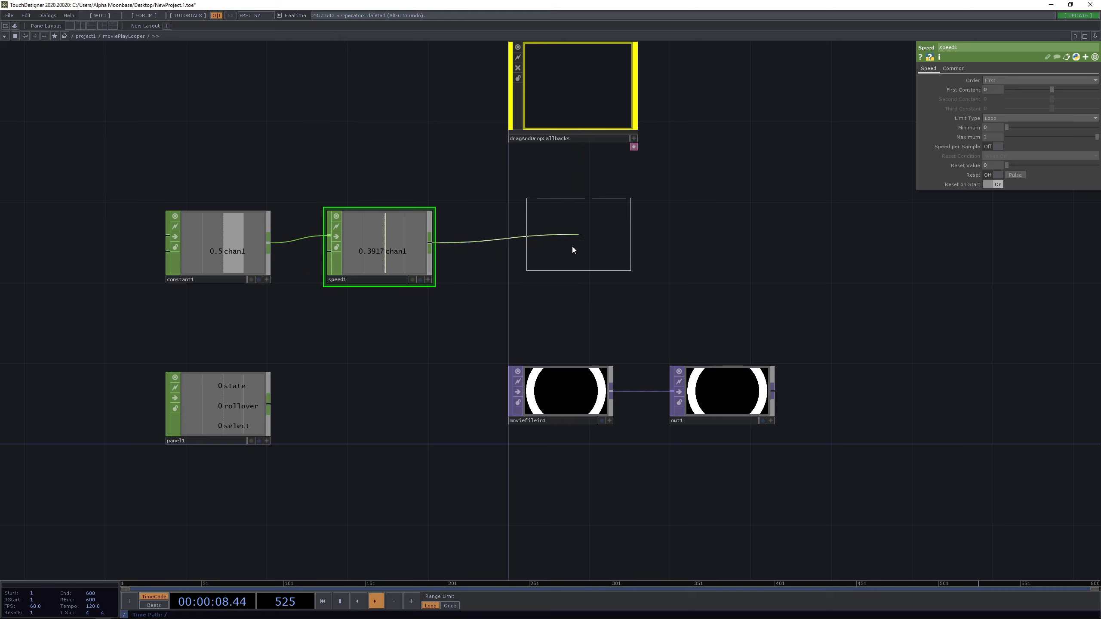
click(562, 249)
Set moviefilein1's Play Mode to Specify Index and its Index unit to Fraction
click(575, 399)
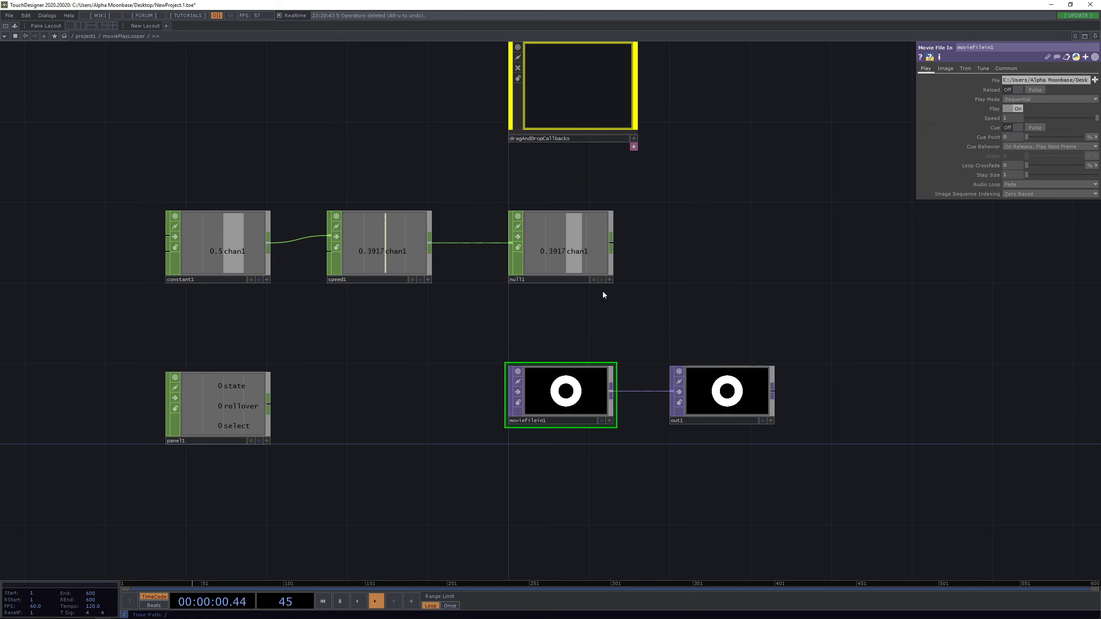
click(610, 280)
mouse_move(570, 253)
mouse_down()
mouse_move(629, 231)
mouse_move(578, 255)
mouse_up()
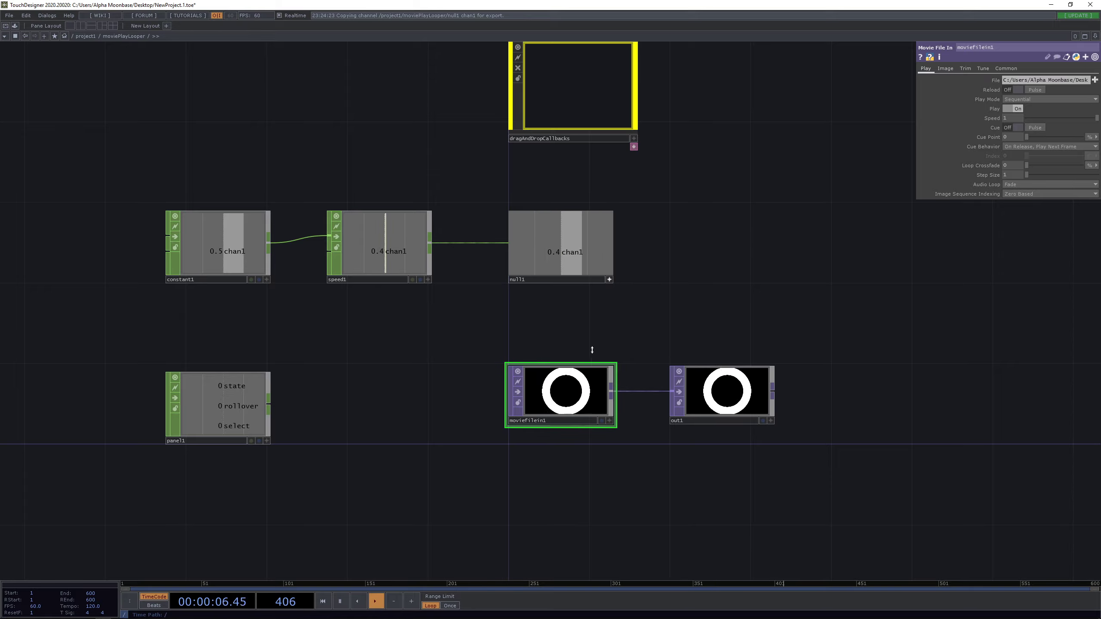
click(1016, 99)
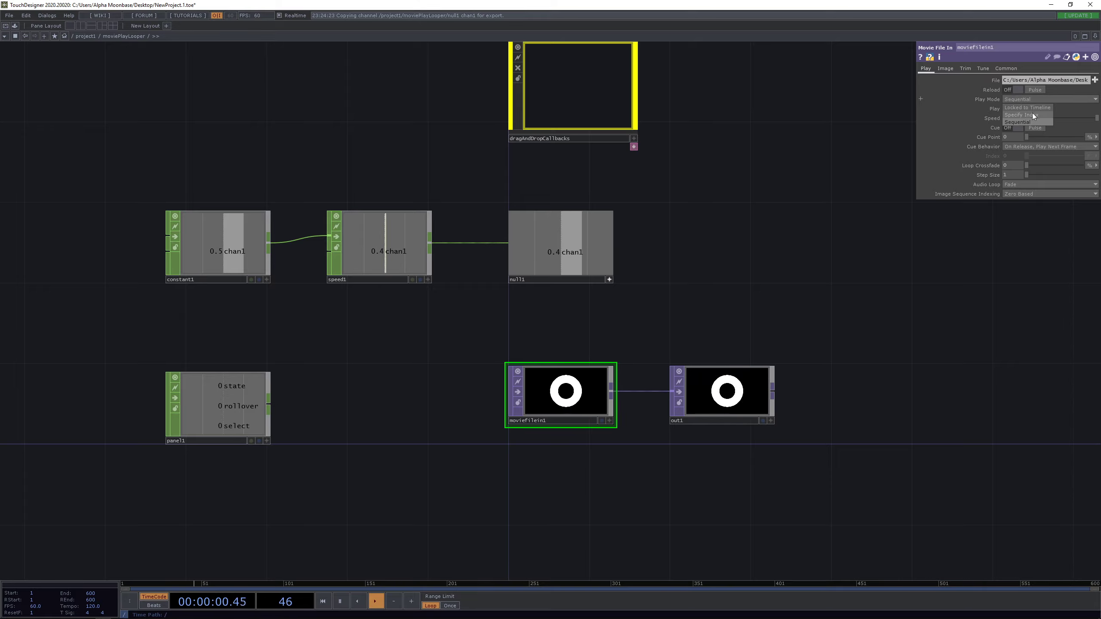
click(1027, 113)
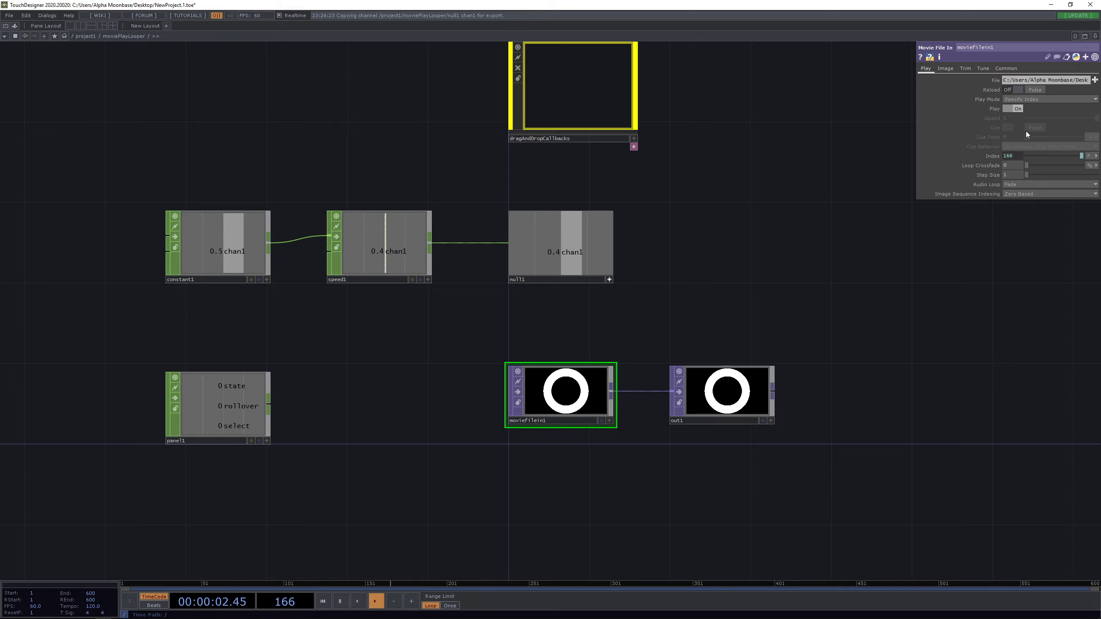
click(1096, 158)
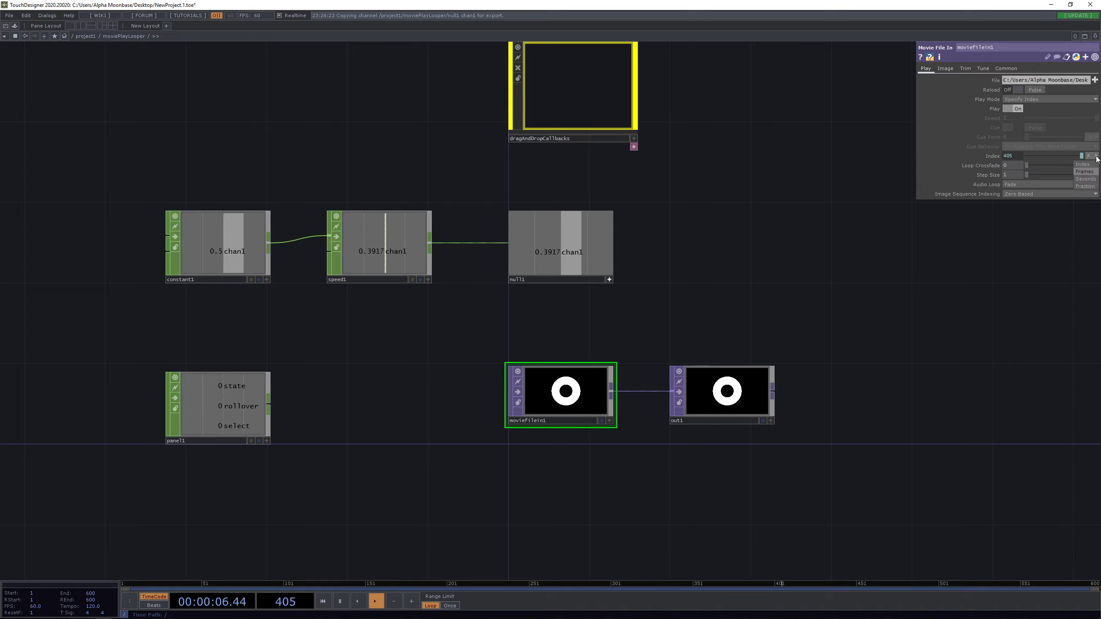
click(1085, 186)
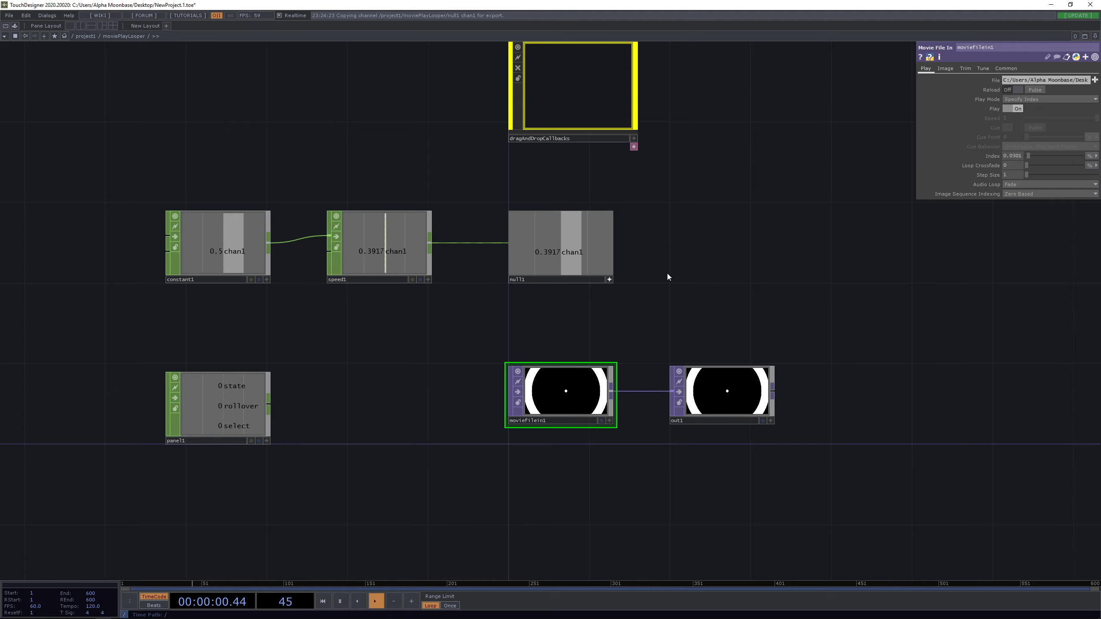
Drive moviefilein1's Index parameter with a CHOP reference to the Null CHOP's chan1 channel
scroll(585, 358, up, 4)
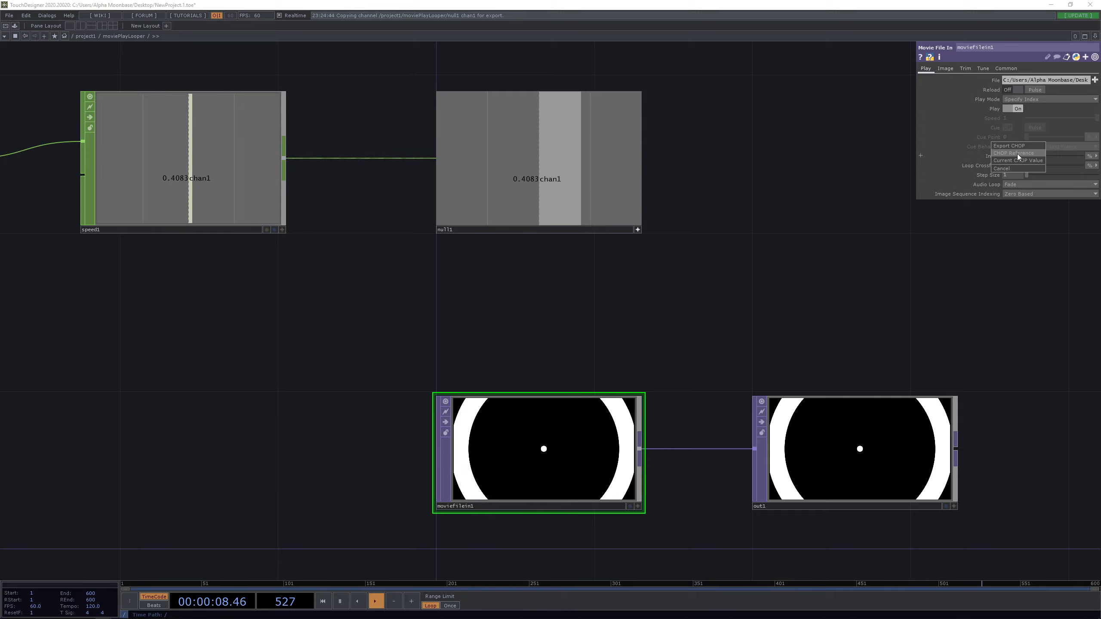
click(1017, 153)
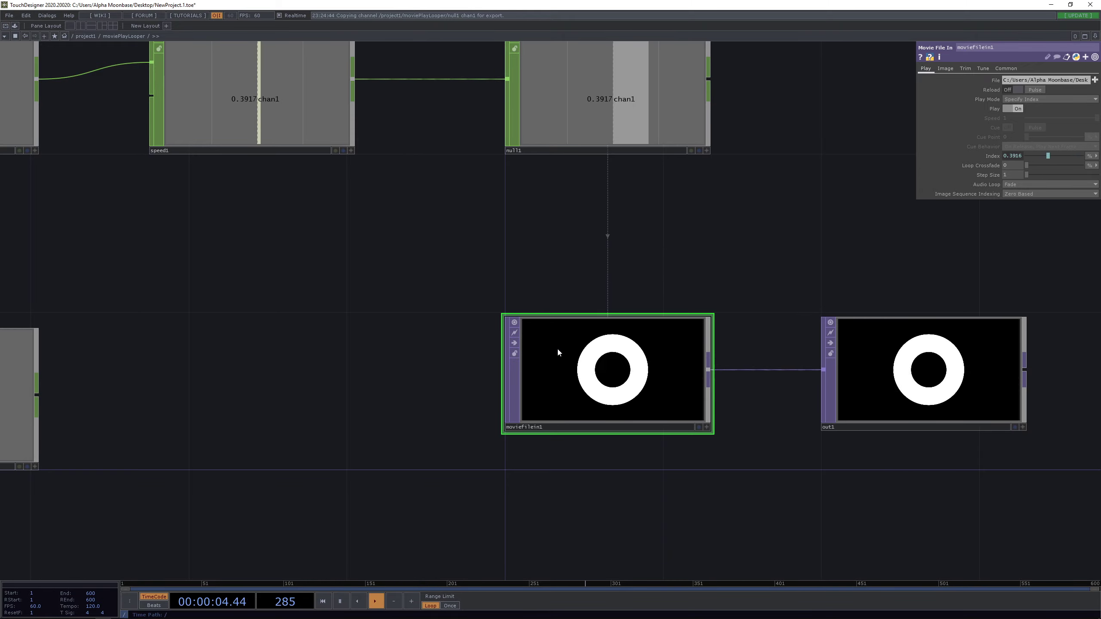
scroll(504, 209, down, 5)
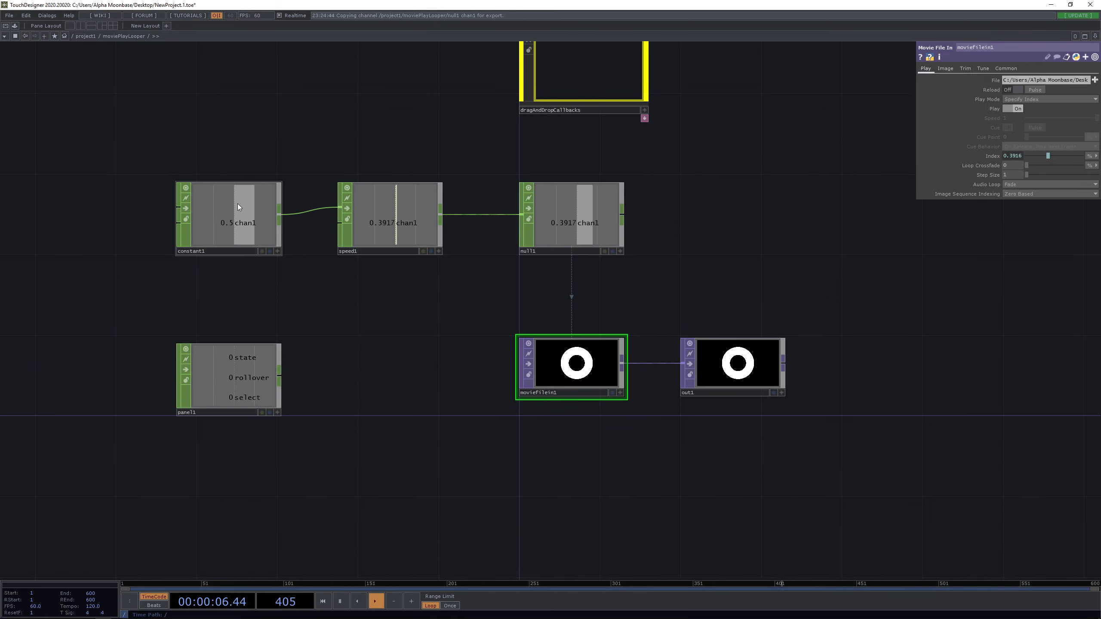
Drive the Constant CHOP's chan1 value with an expression dividing the parent component's Bpm parameter by 60 and by a further divisor
click(196, 231)
scroll(197, 231, up, 5)
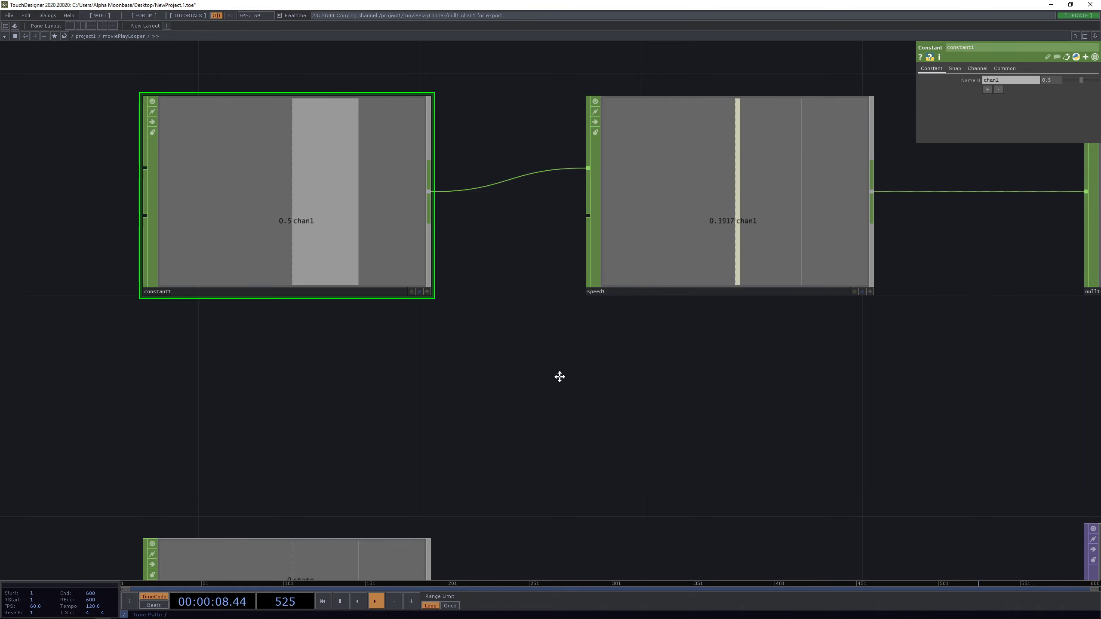
drag(559, 376, 498, 355)
scroll(497, 355, down, 4)
drag(586, 406, 395, 266)
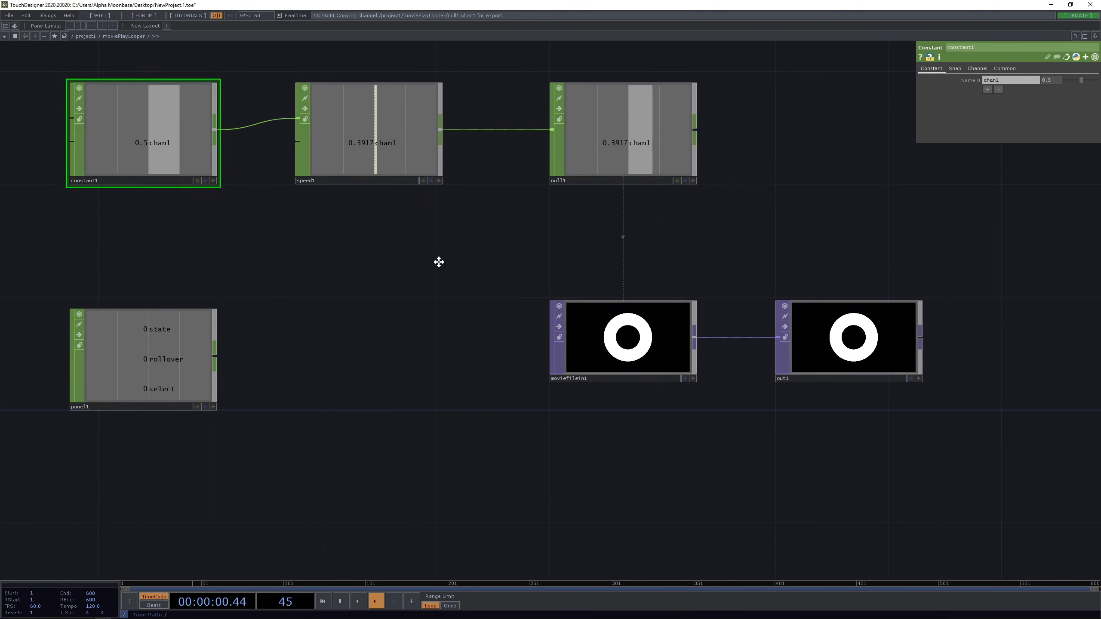
scroll(441, 268, down, 2)
drag(459, 279, 469, 295)
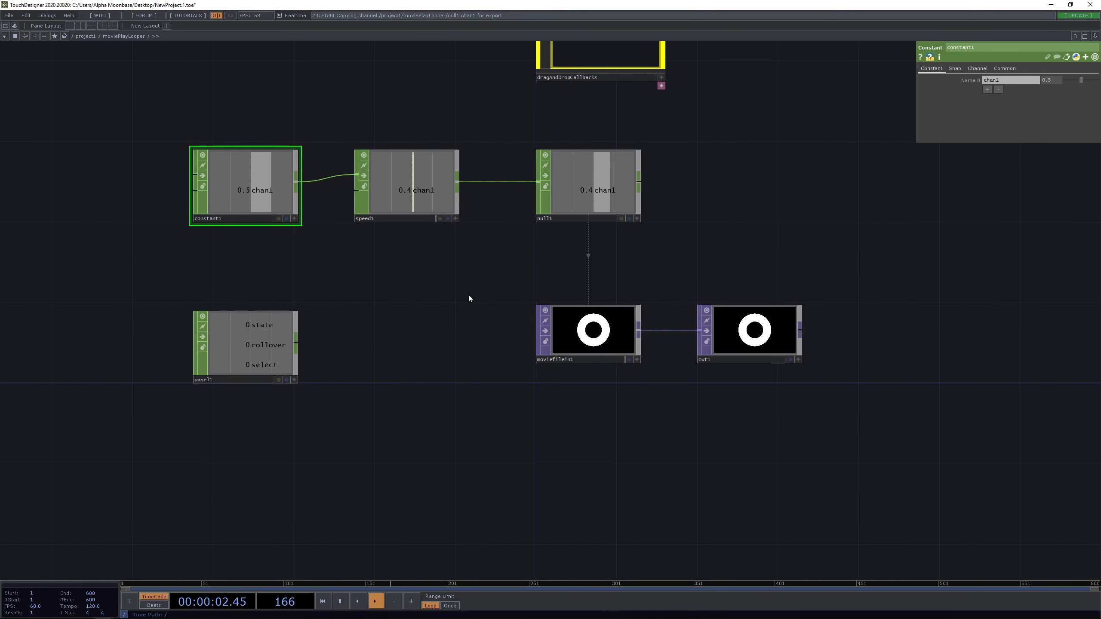
click(969, 80)
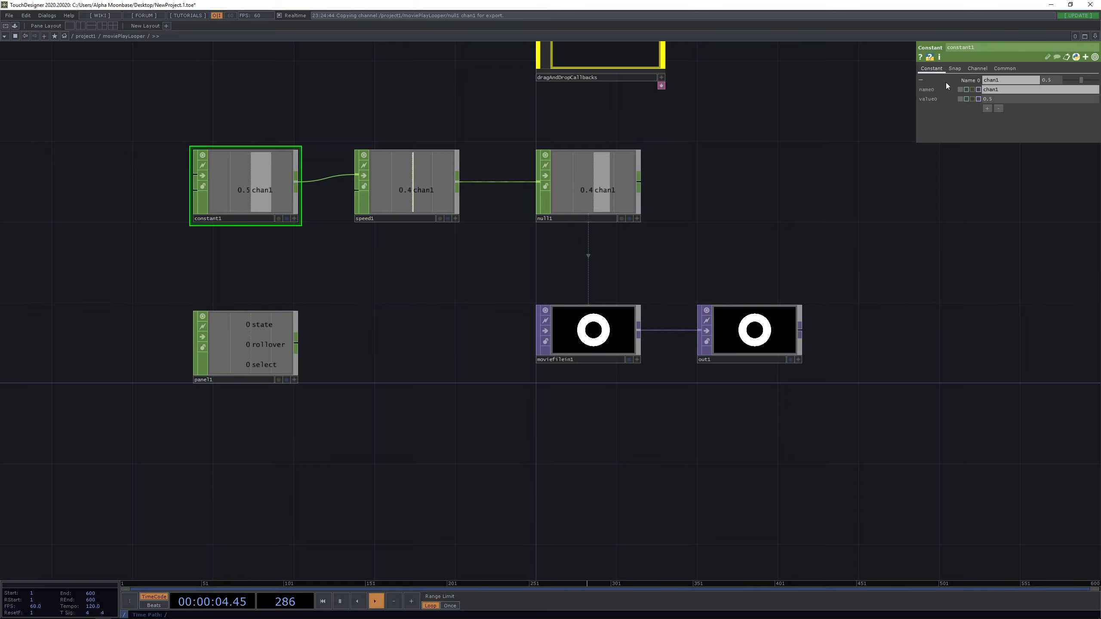
drag(916, 120, 603, 120)
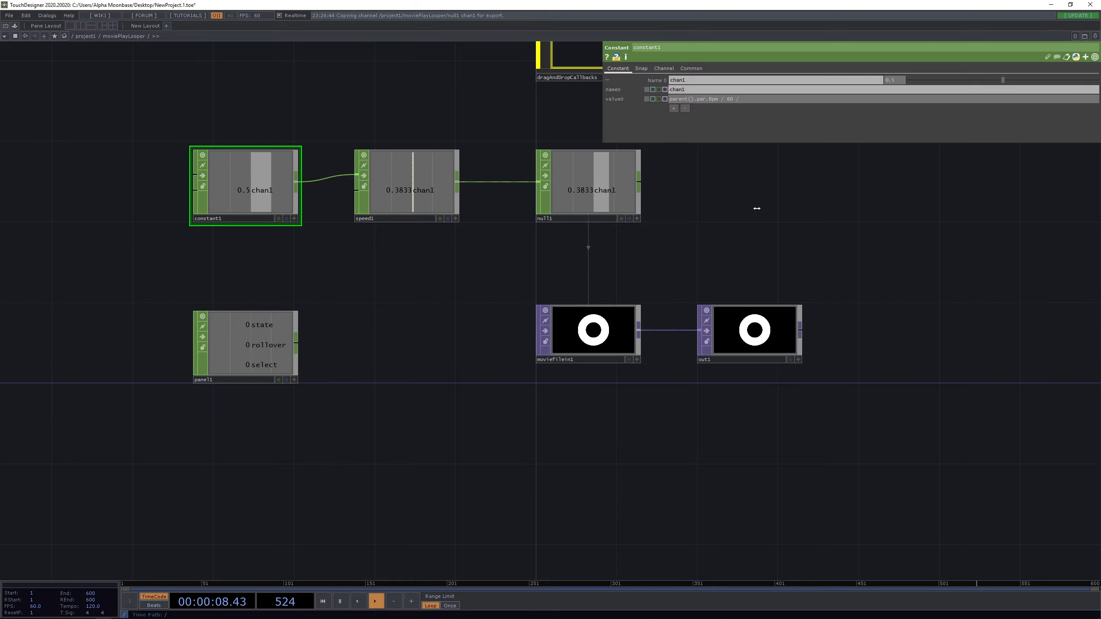
key(Return)
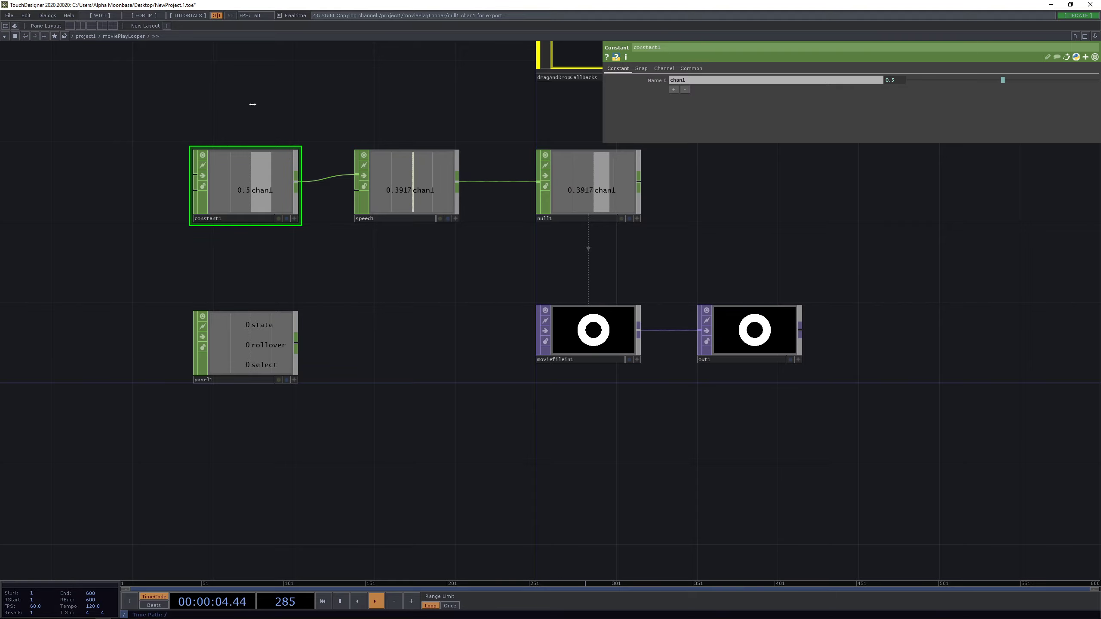
Open the moviePlayLooper component's parameters in a floating window on the Settings page, placed clear of the network's upper edge
scroll(244, 182, up, 5)
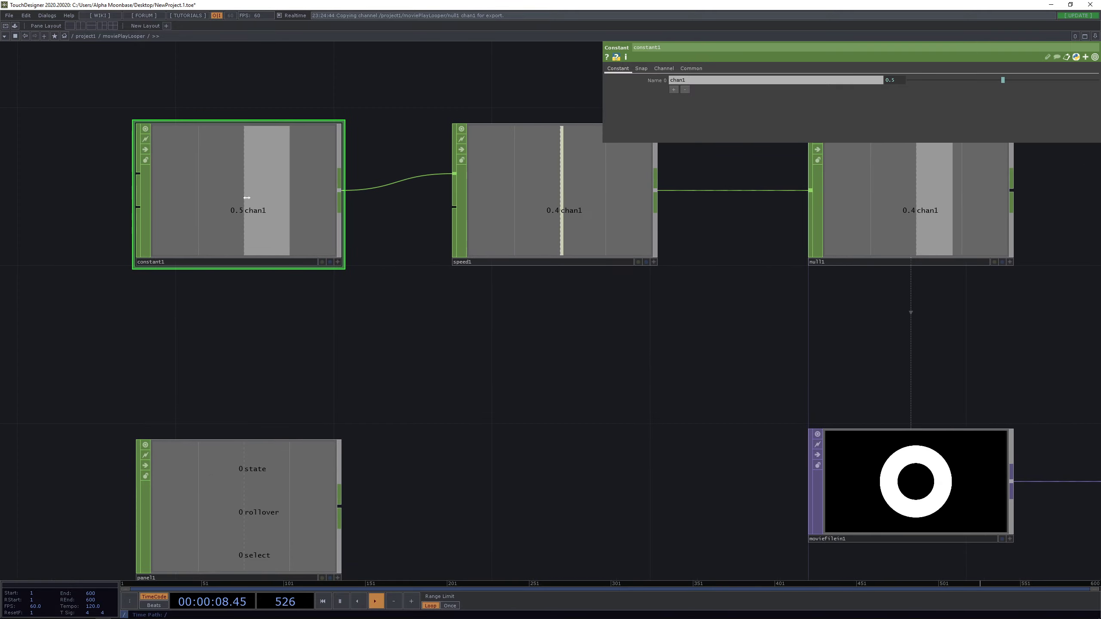
drag(482, 361, 345, 351)
right_click(135, 37)
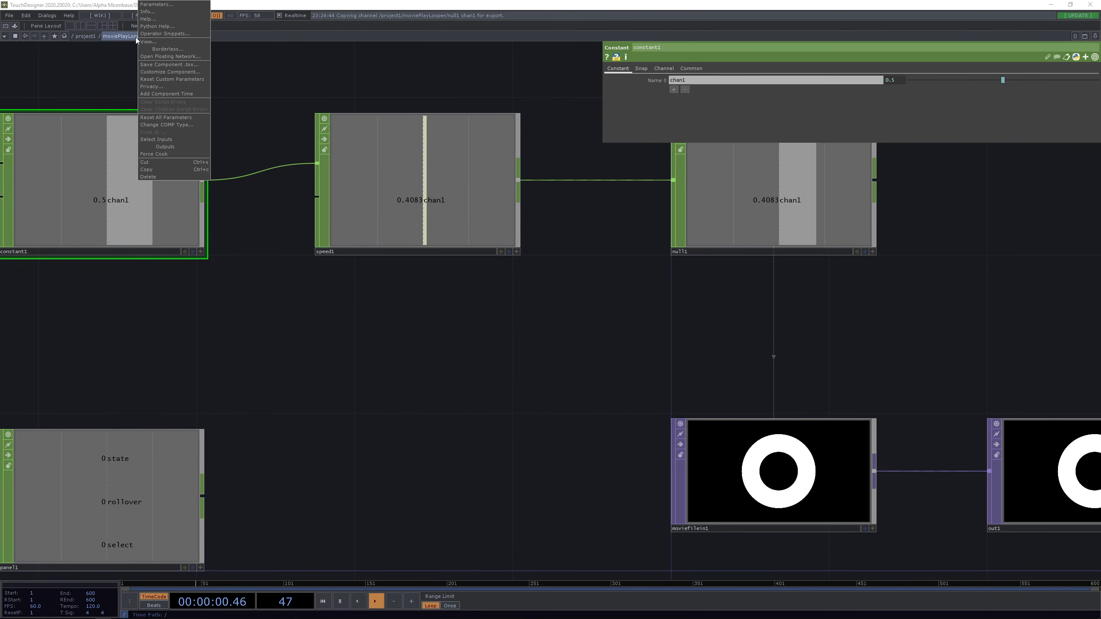
click(156, 5)
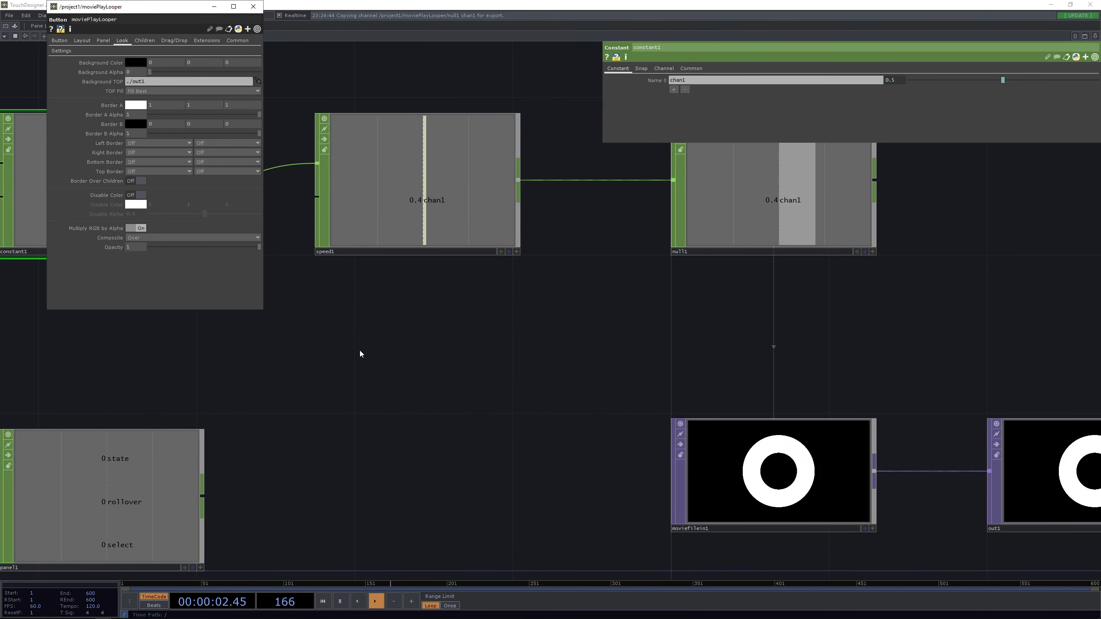
drag(360, 350, 319, 352)
click(61, 50)
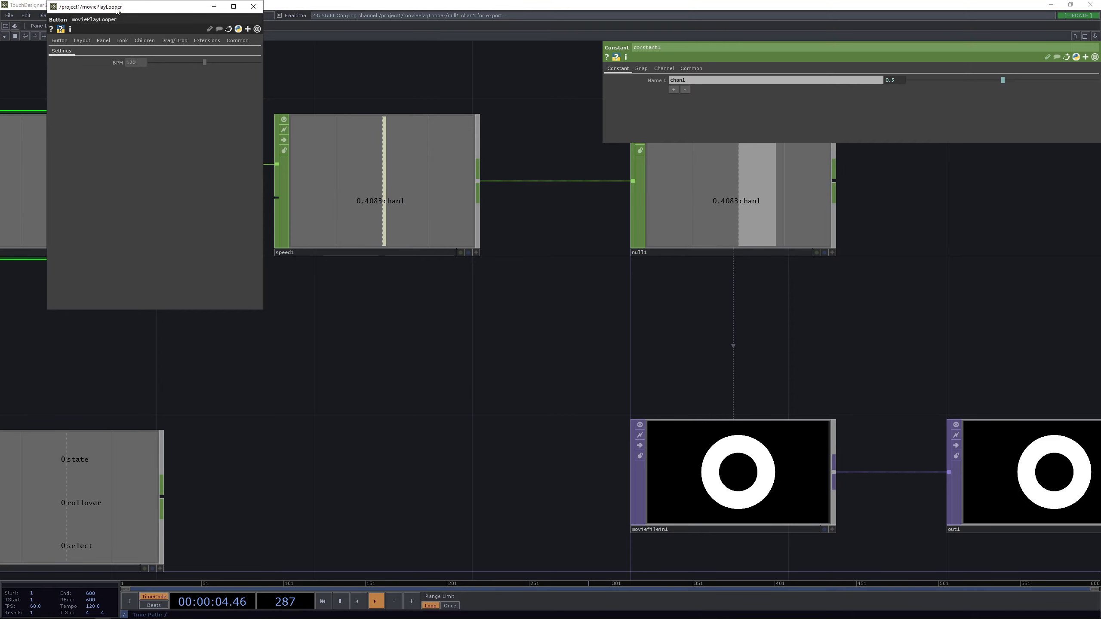
drag(119, 12, 190, 97)
scroll(536, 369, down, 6)
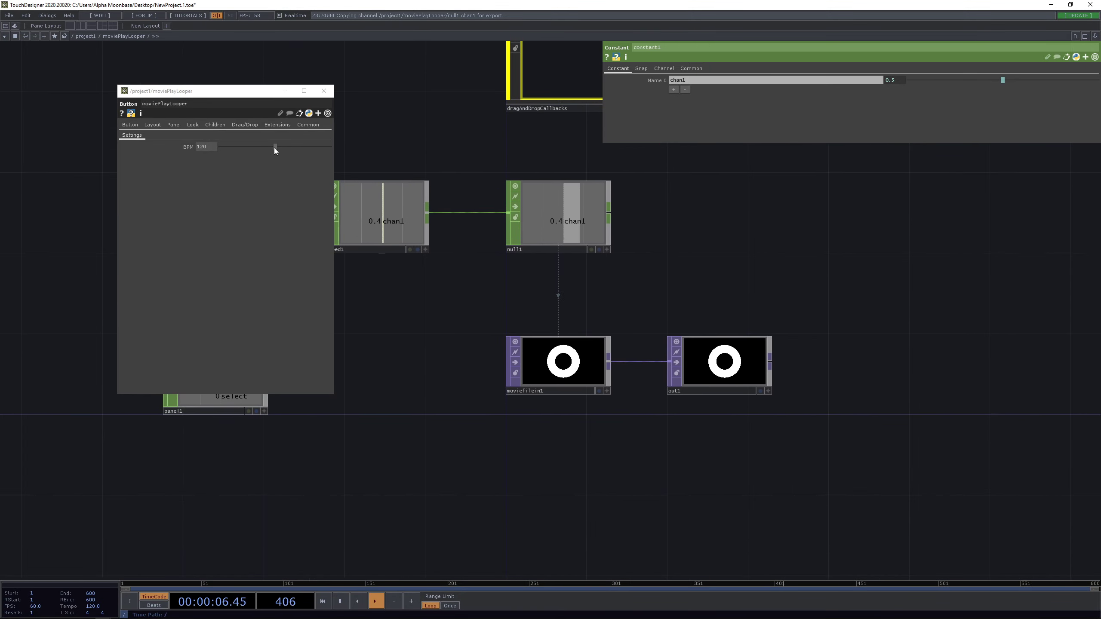
Raise moviePlayLooper's BPM to 180 to test the playback speed of the movie
drag(274, 148, 166, 152)
scroll(590, 388, up, 5)
scroll(568, 368, down, 3)
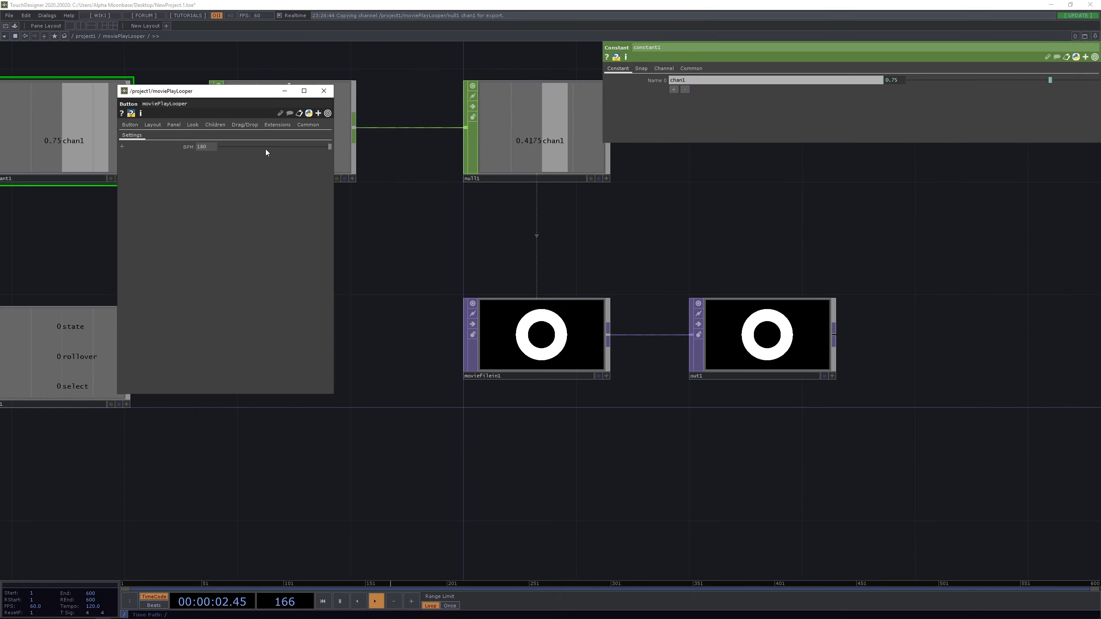
scroll(437, 325, up, 4)
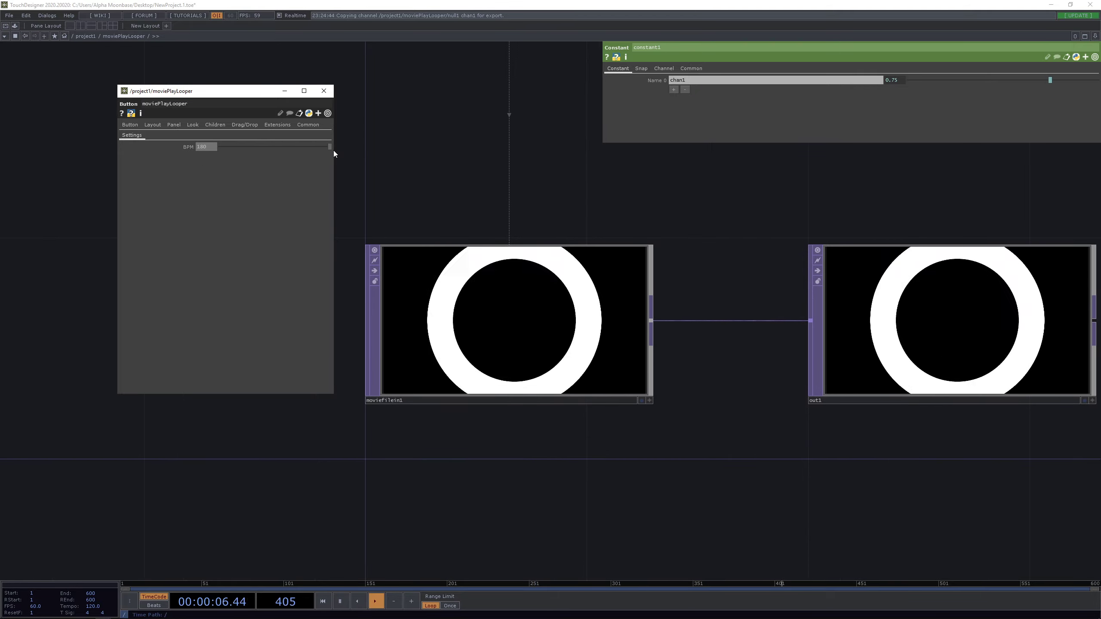
Set moviePlayLooper's BPM to 120 and close its floating parameter window
mouse_move(220, 148)
mouse_down()
mouse_move(277, 154)
mouse_move(205, 155)
mouse_move(279, 156)
mouse_move(229, 144)
mouse_move(256, 138)
mouse_move(206, 148)
mouse_up()
click(206, 148)
text(120)
key(Return)
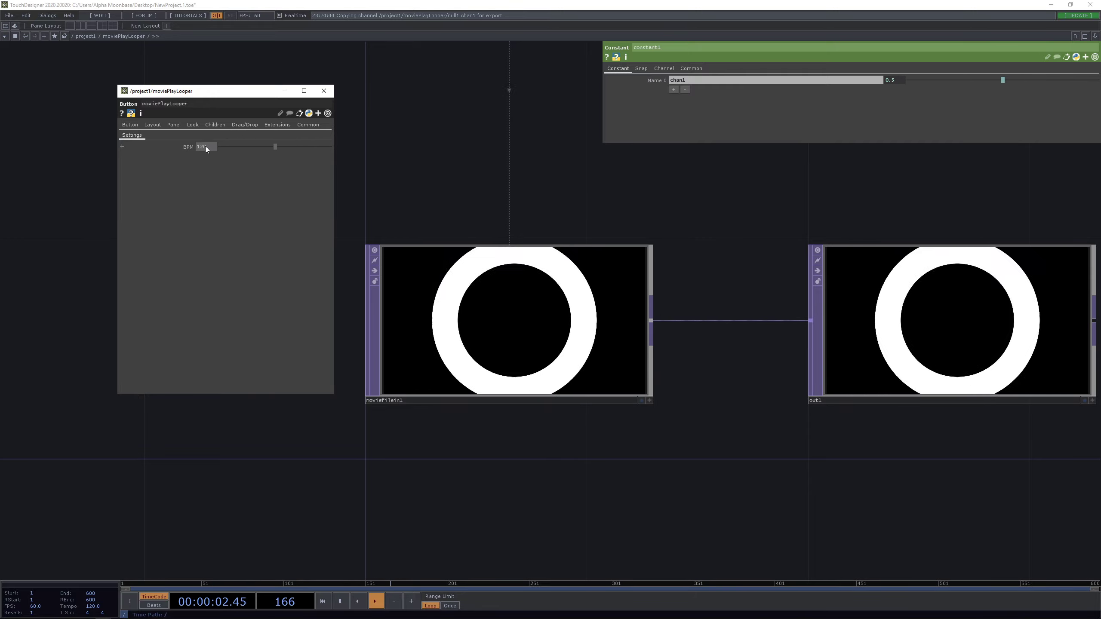
click(324, 90)
View the moviePlayLooper button from the project1 level, and return inside its network
scroll(292, 127, down, 5)
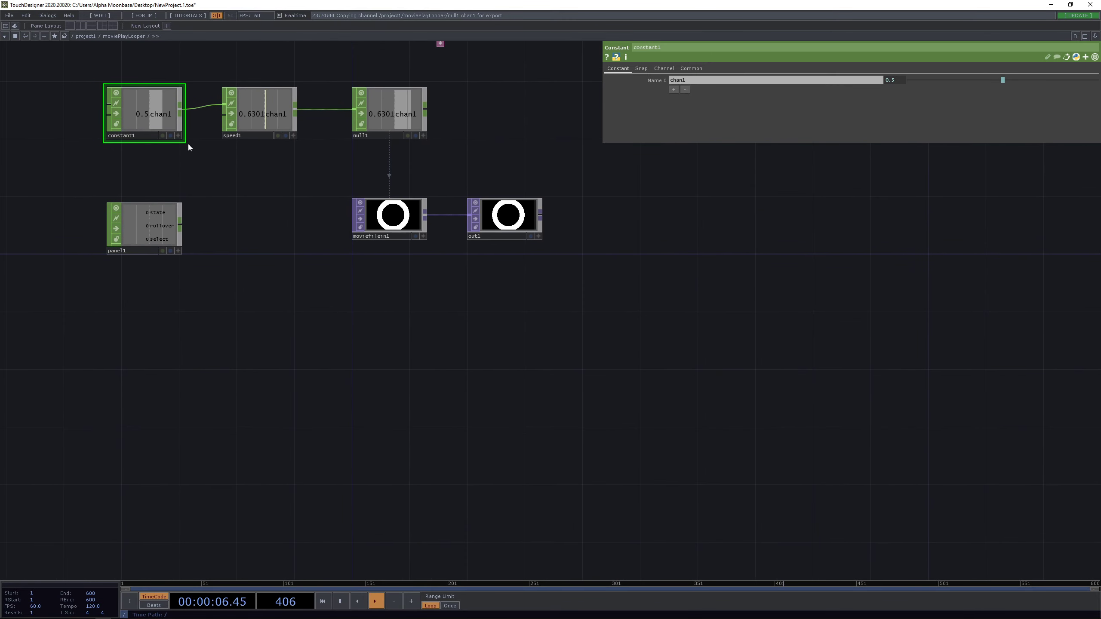
click(86, 37)
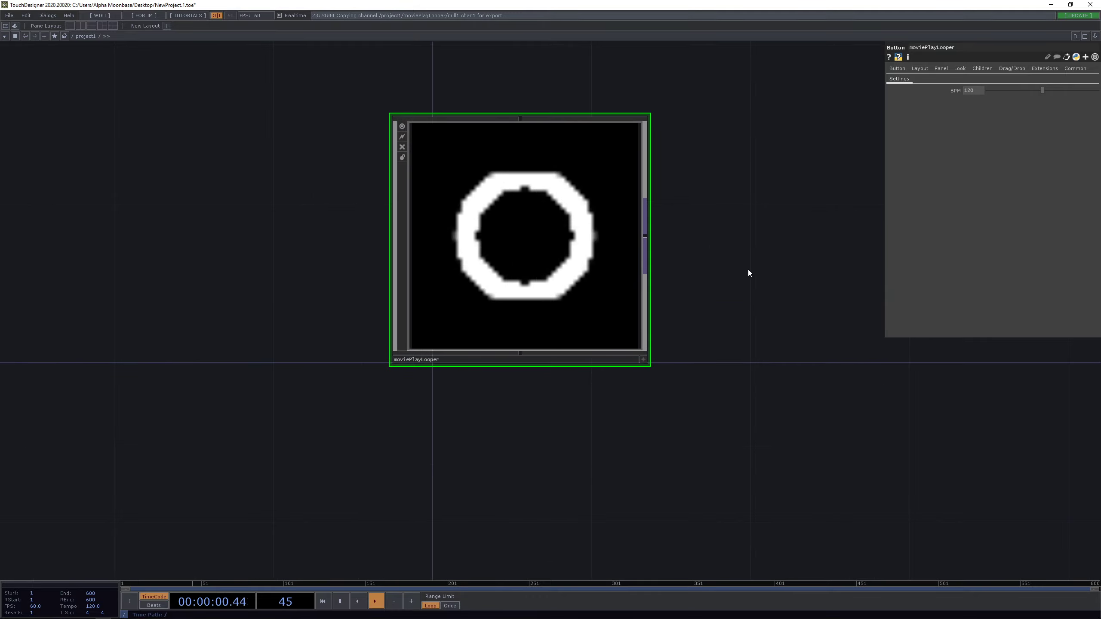
drag(748, 269, 678, 275)
drag(270, 137, 464, 265)
drag(297, 267, 62, 152)
key(i)
drag(307, 278, 356, 291)
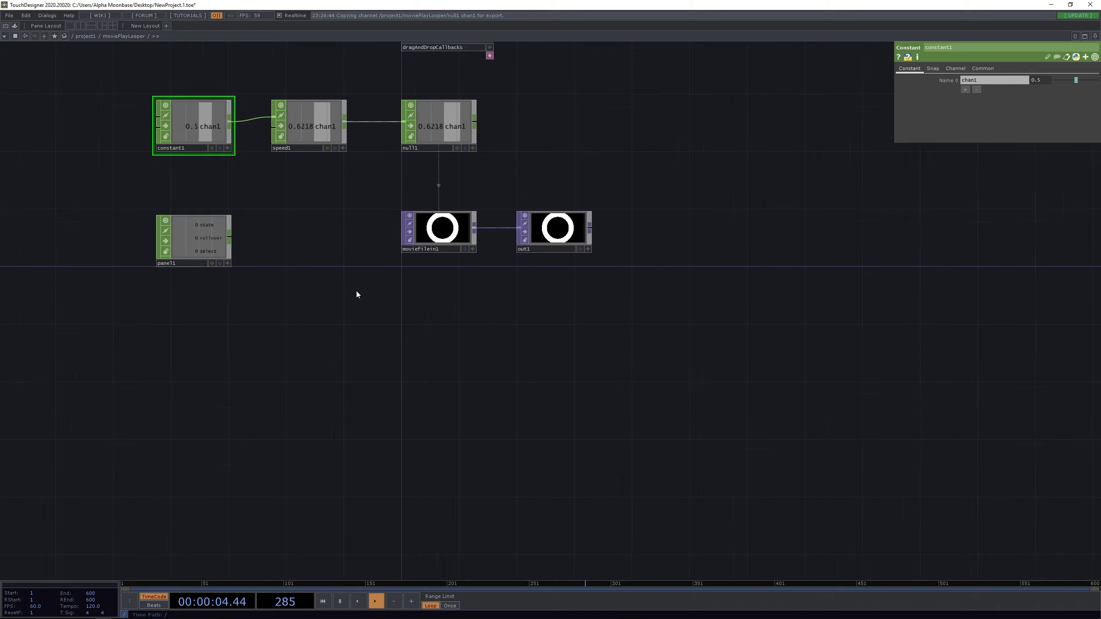
Drive moviefilein1's Play parameter with a CHOP reference to panel1's state channel
scroll(320, 302, up, 5)
click(388, 297)
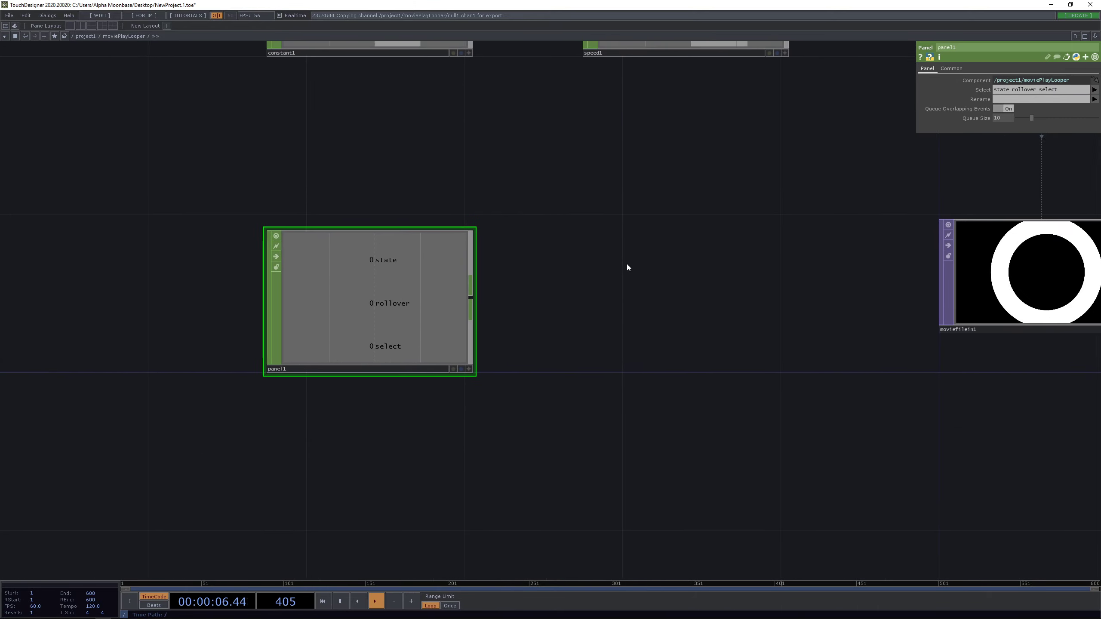
scroll(334, 248, up, 2)
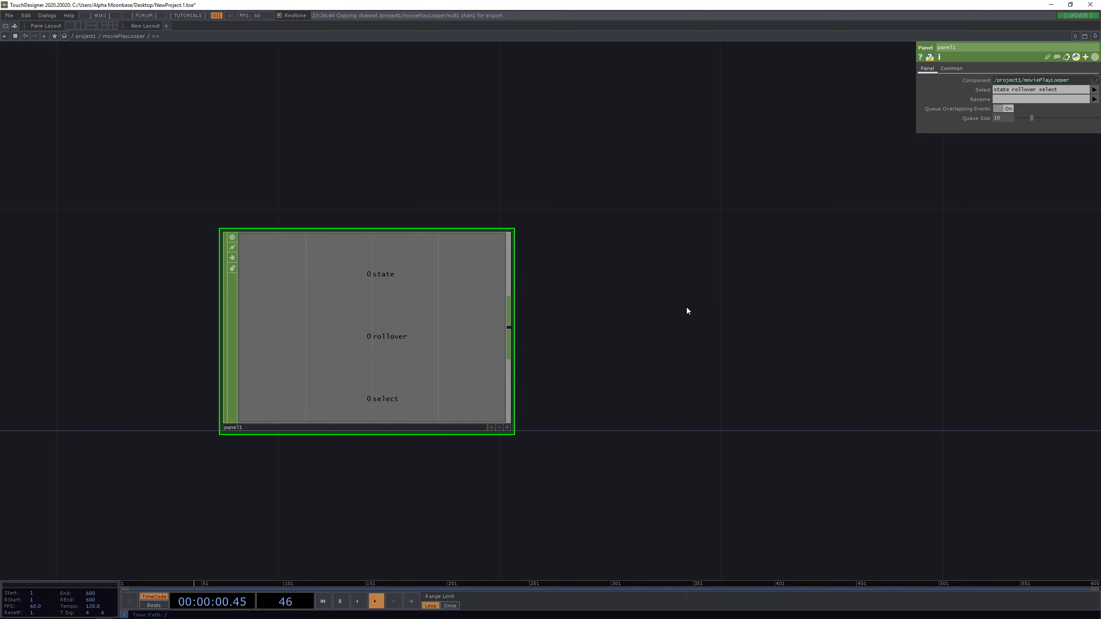
drag(751, 305, 194, 273)
scroll(193, 273, down, 3)
drag(137, 325, 264, 325)
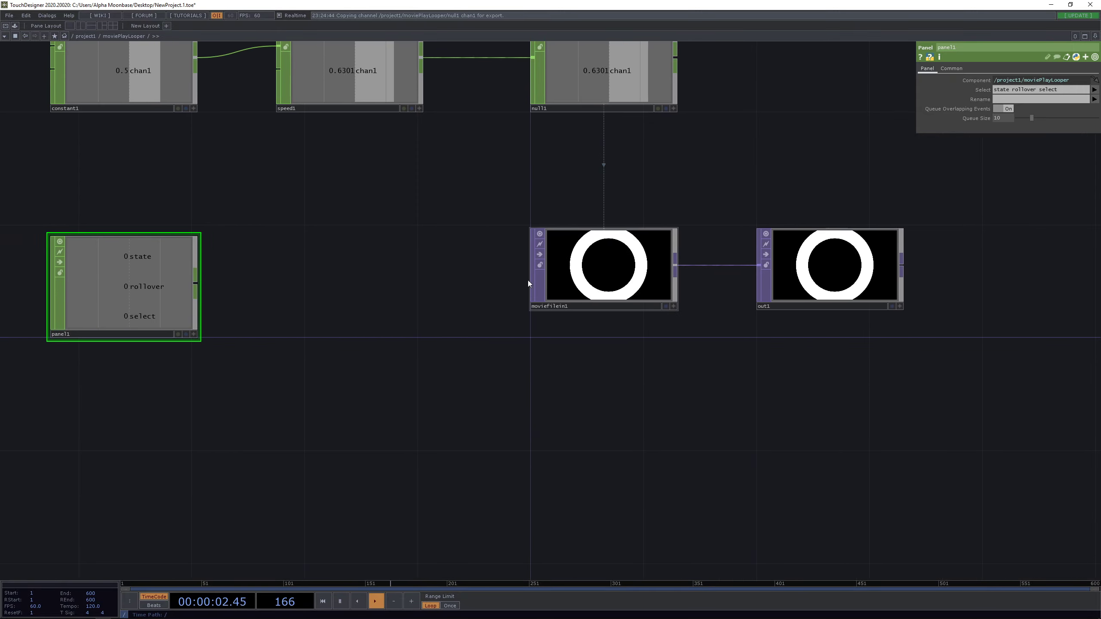
click(193, 335)
drag(130, 260, 1016, 107)
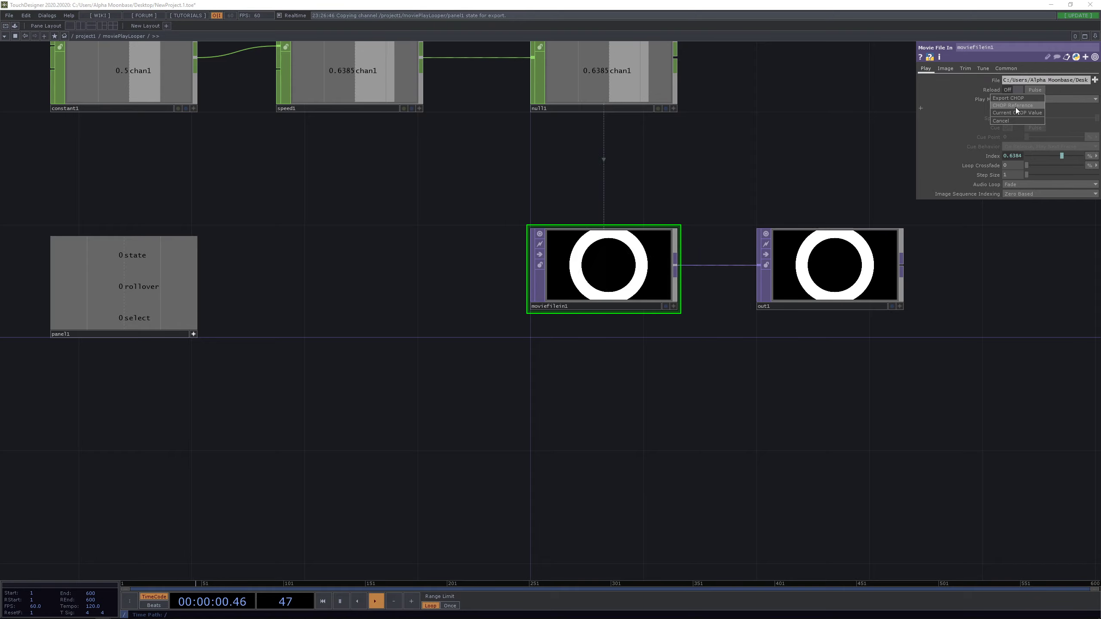
click(1014, 107)
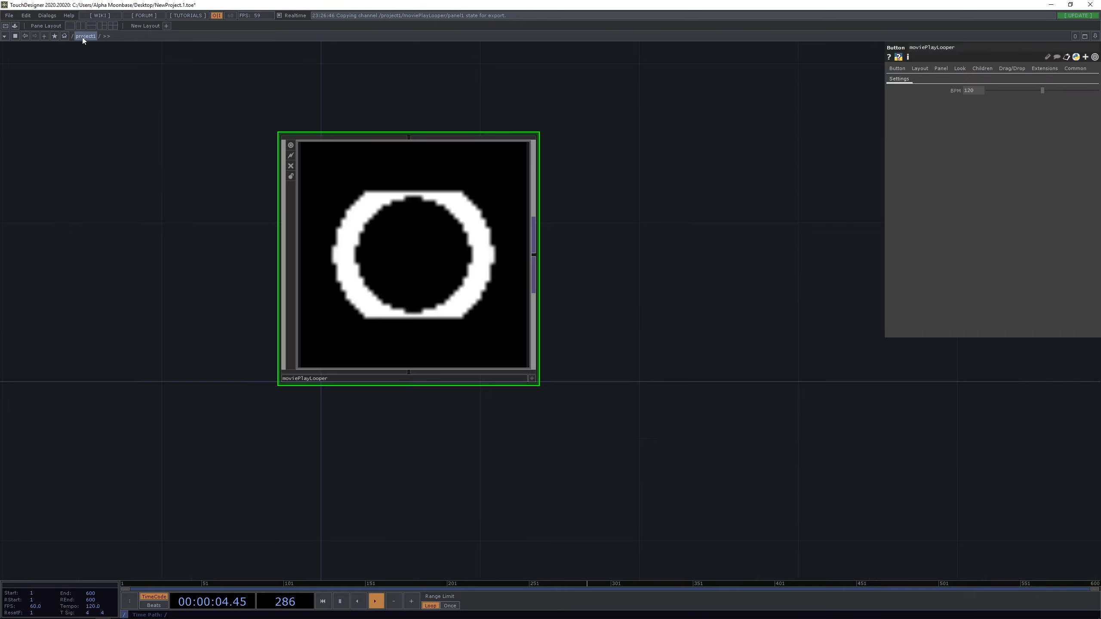
Return to the project1 level and test moviePlayLooper's playback by operating the button in its active viewer
click(84, 36)
click(532, 379)
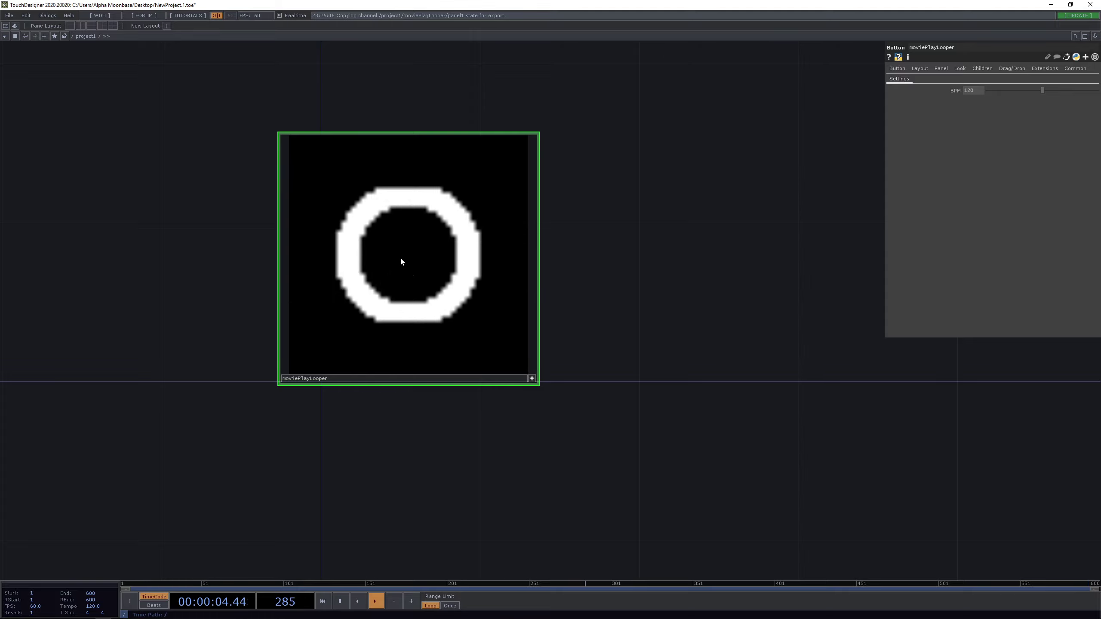
scroll(514, 271, down, 3)
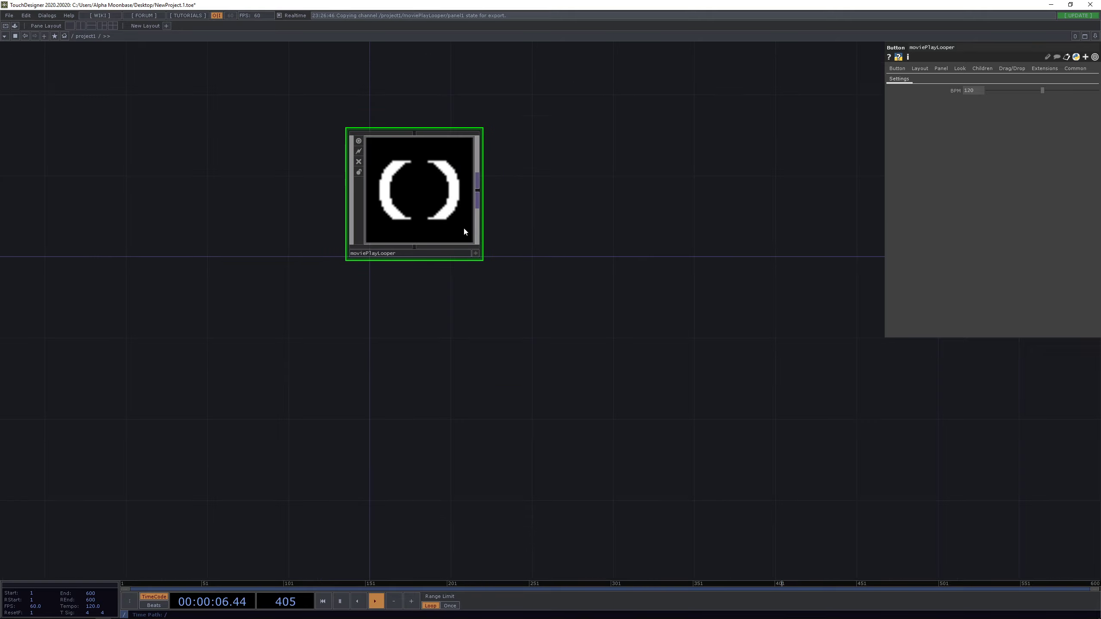
drag(654, 273, 685, 361)
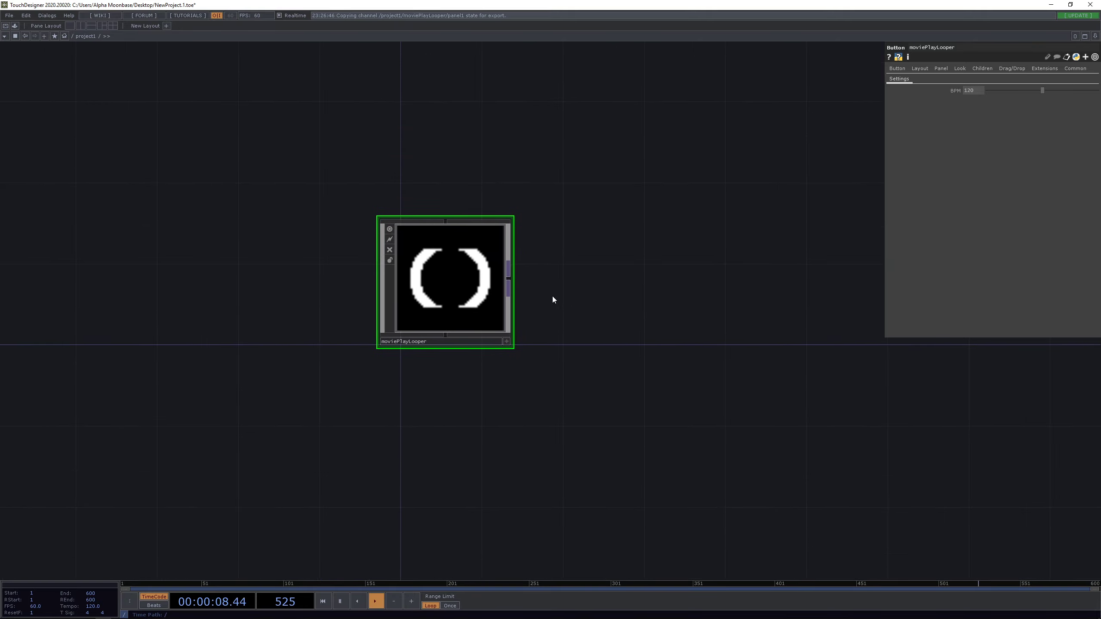
Paste a copy of moviePlayLooper to check its preview, and delete the copy
key(ctrl+v)
drag(587, 416, 548, 320)
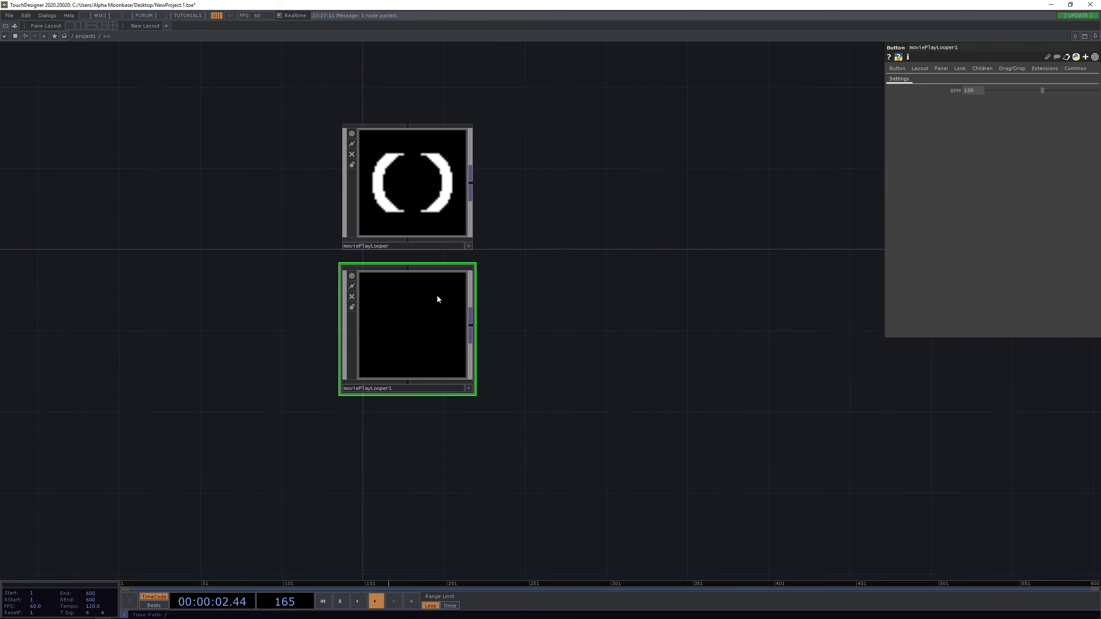
key(Delete)
Inside moviePlayLooper, turn on Always Load Initial Frame for moviefilein1
click(413, 183)
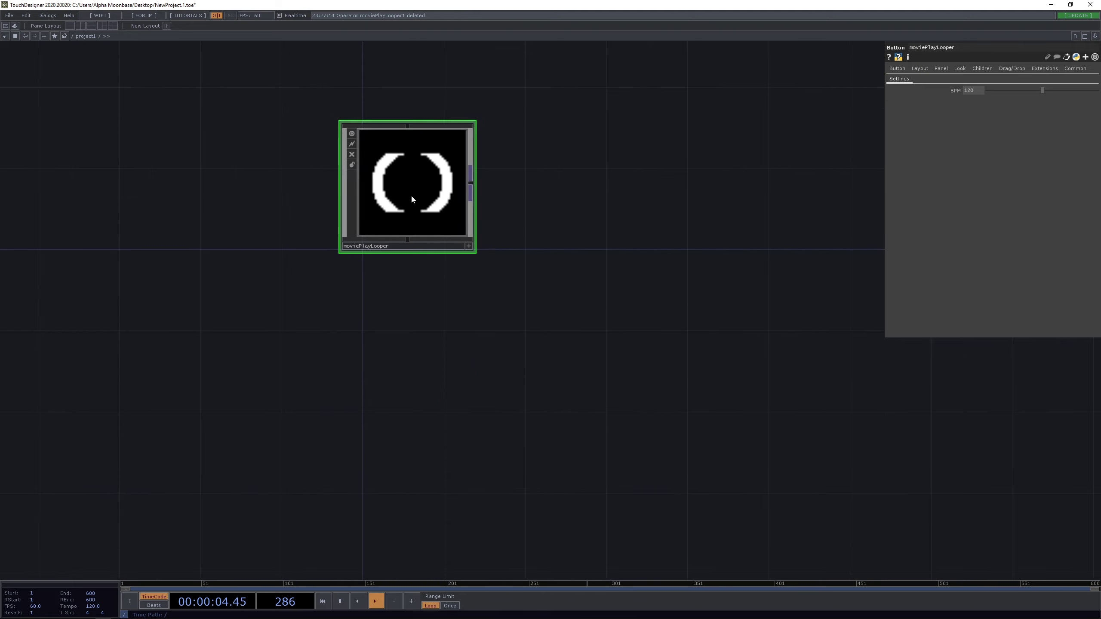
key(i)
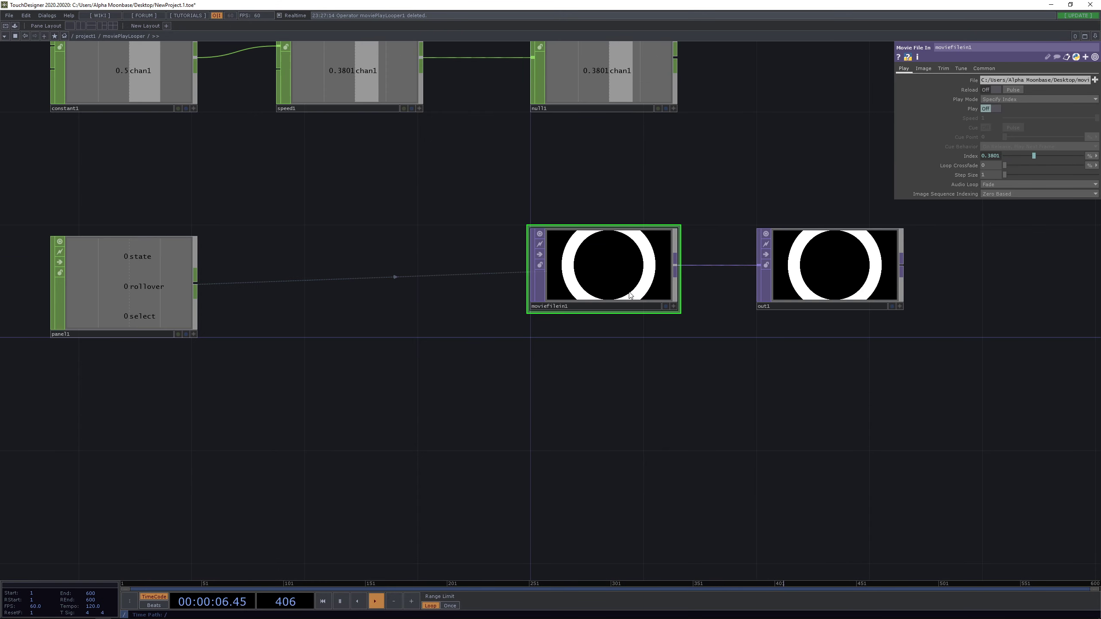
click(960, 68)
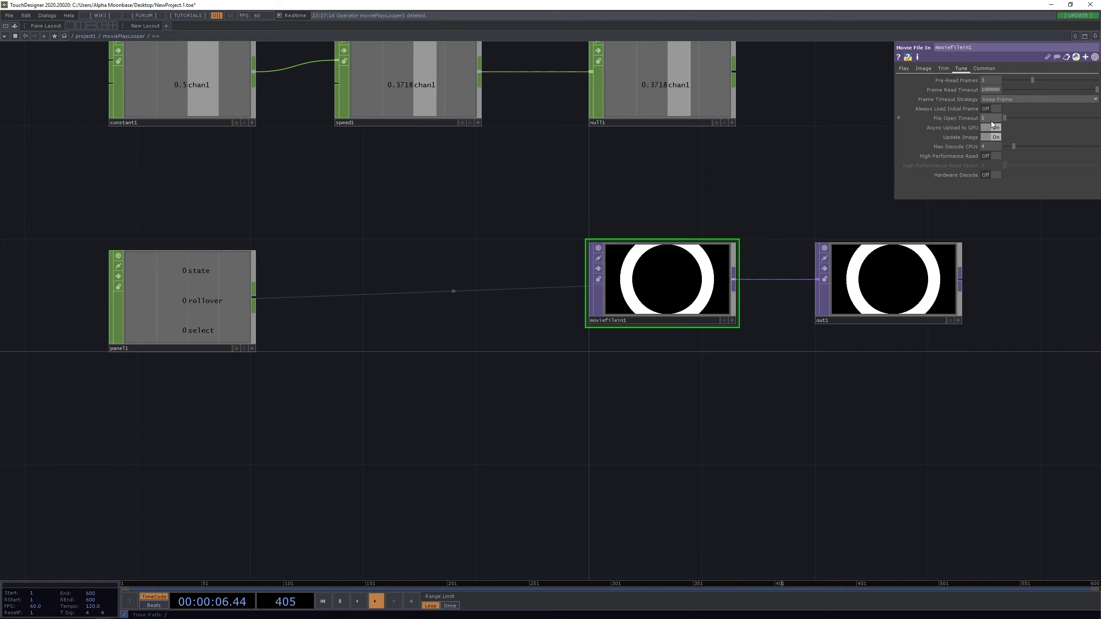
scroll(722, 254, up, 4)
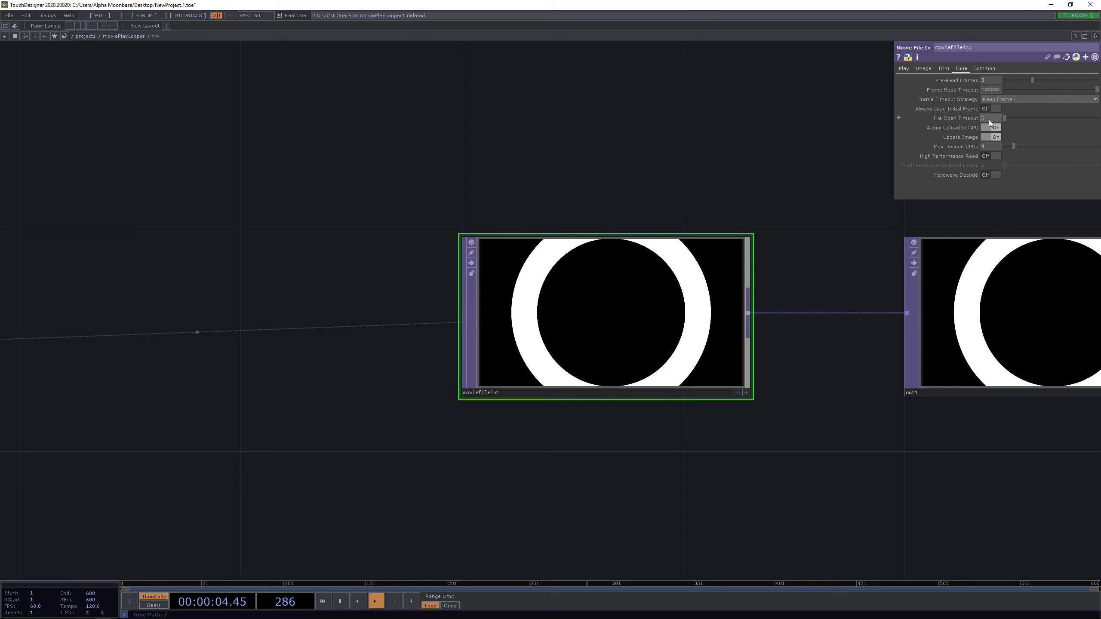
scroll(607, 256, down, 3)
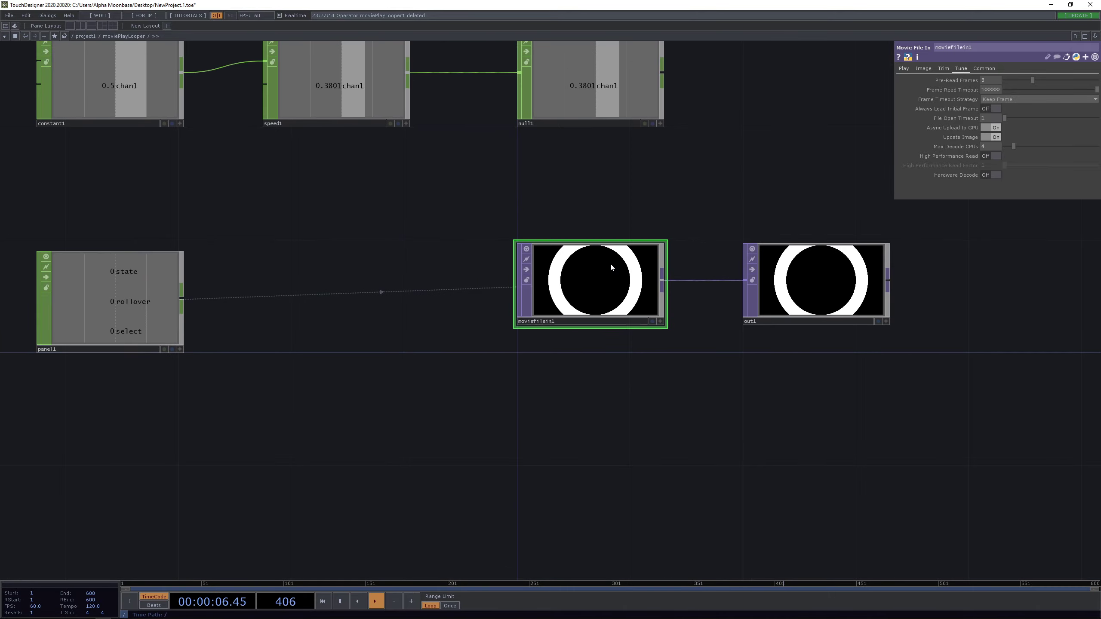
scroll(611, 266, up, 4)
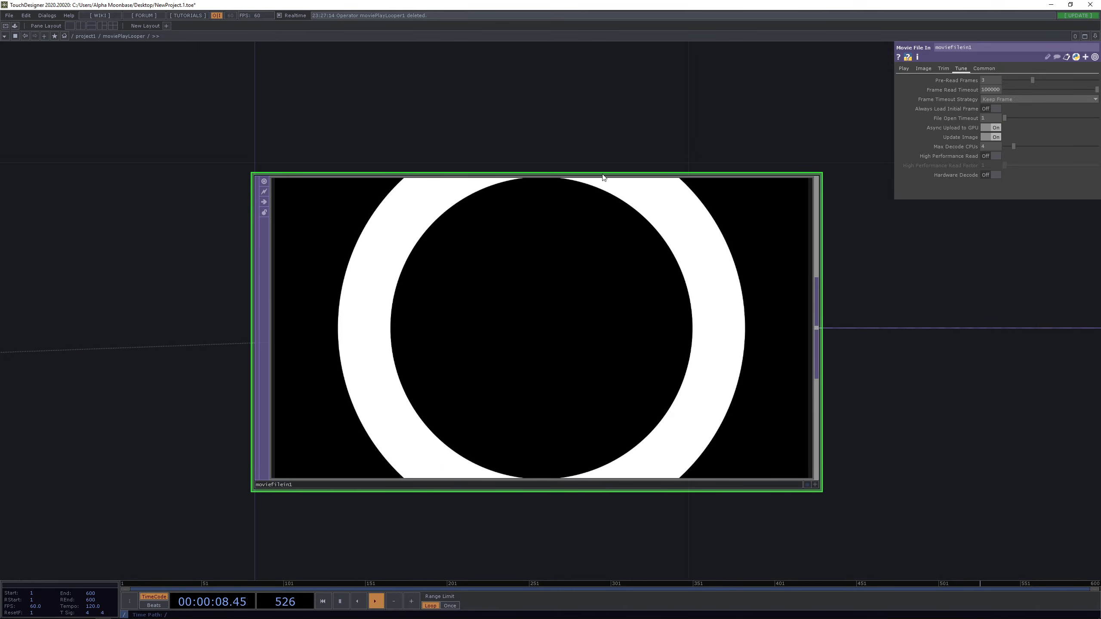
drag(576, 154, 480, 235)
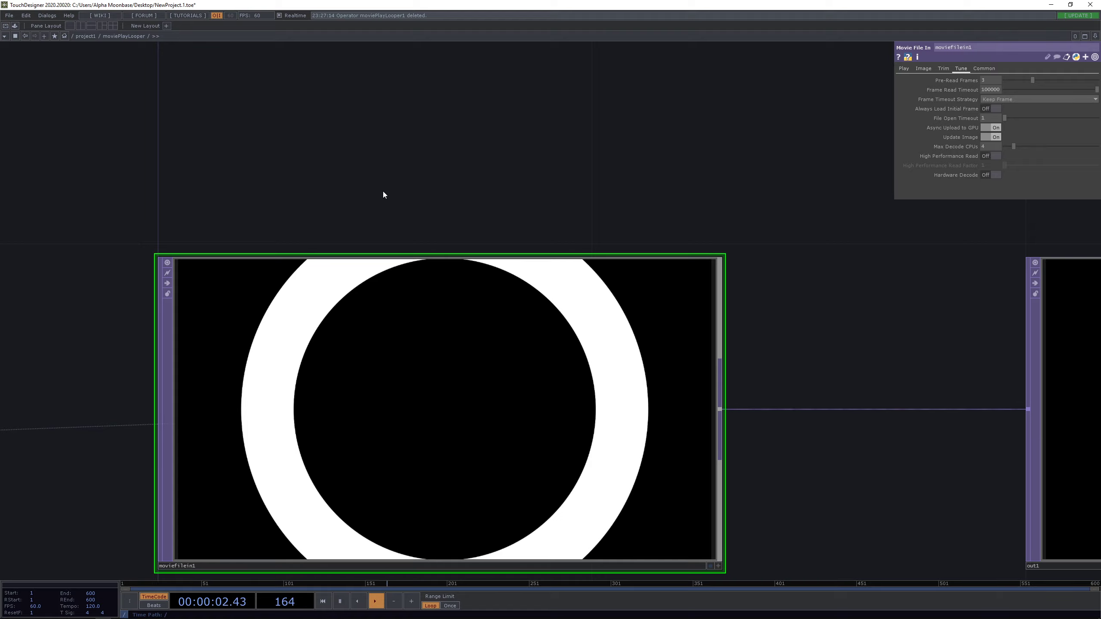
scroll(383, 195, down, 5)
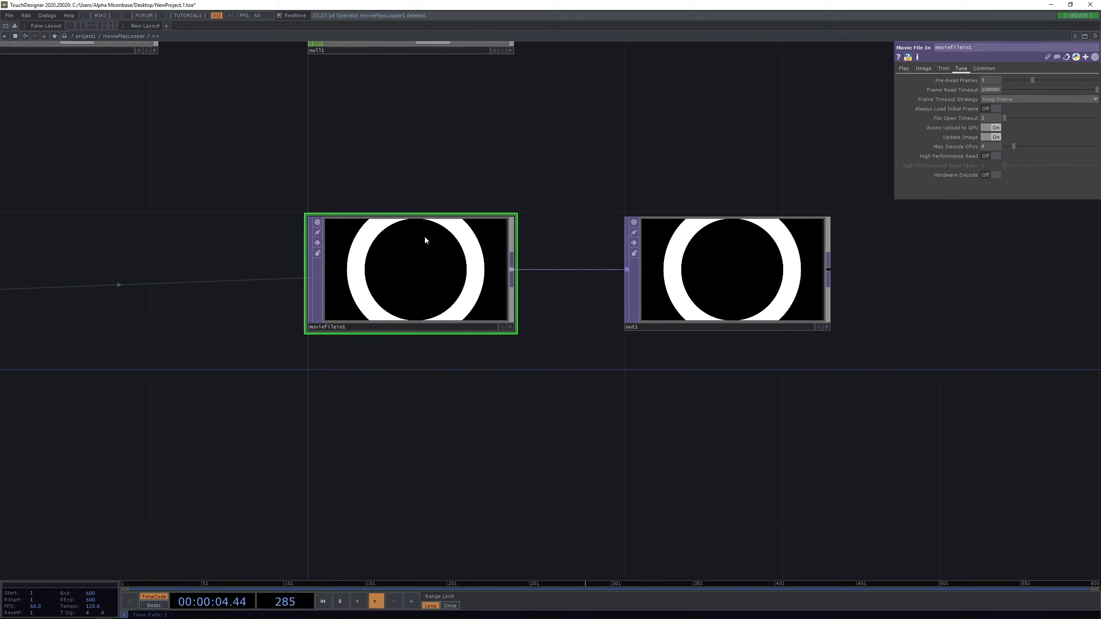
scroll(424, 236, up, 2)
scroll(387, 238, up, 3)
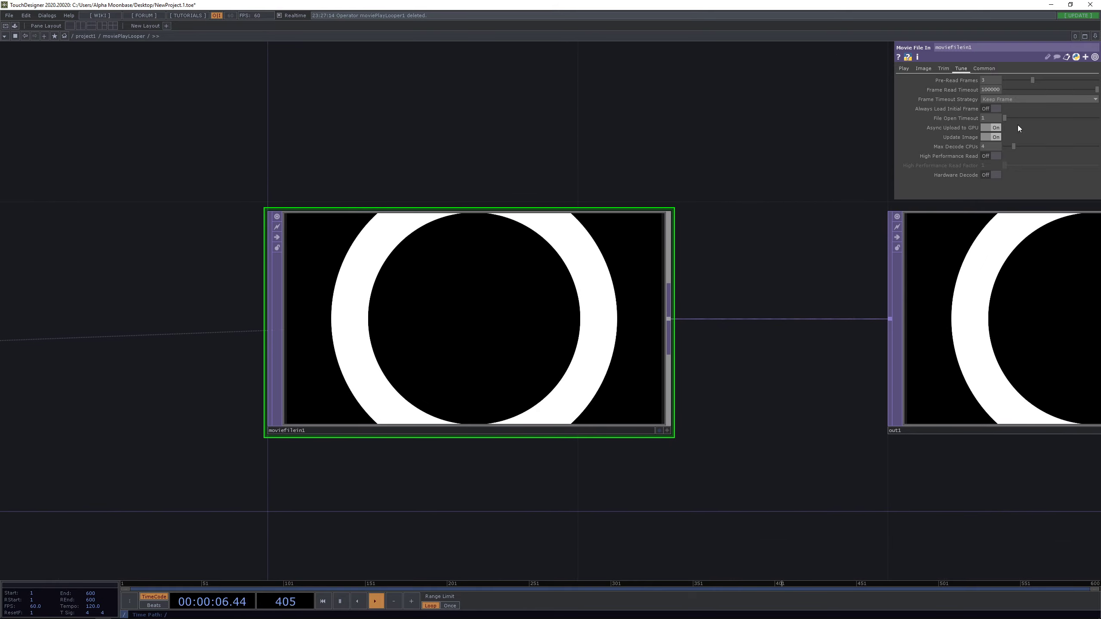
click(989, 108)
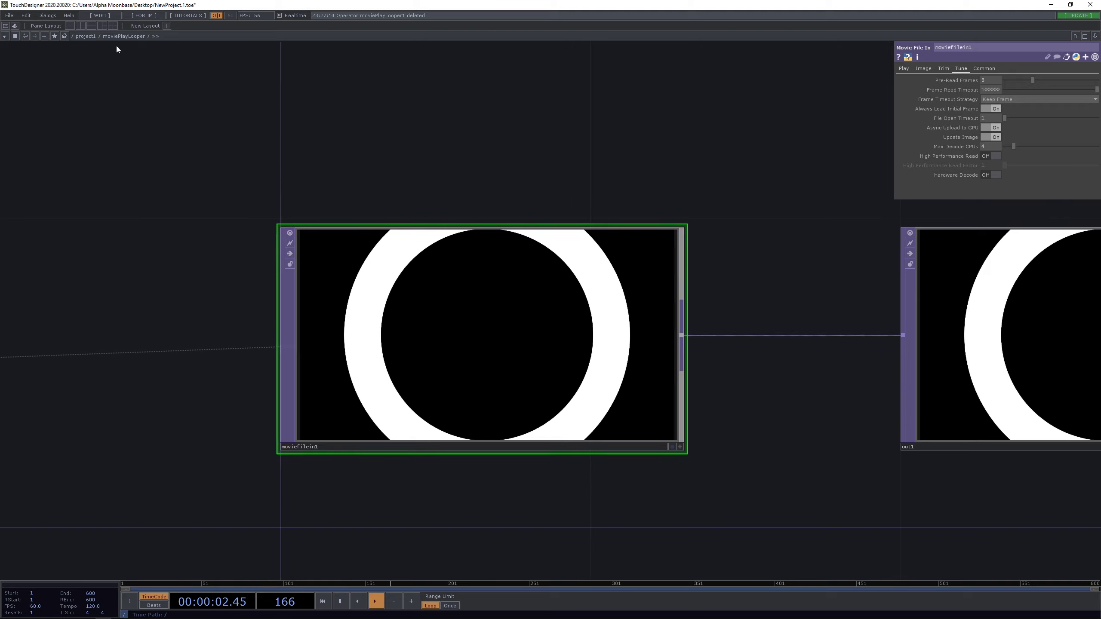
Return to the project1 level and make moviePlayLooper's viewer interactive for a file drop test
click(96, 38)
scroll(364, 220, up, 3)
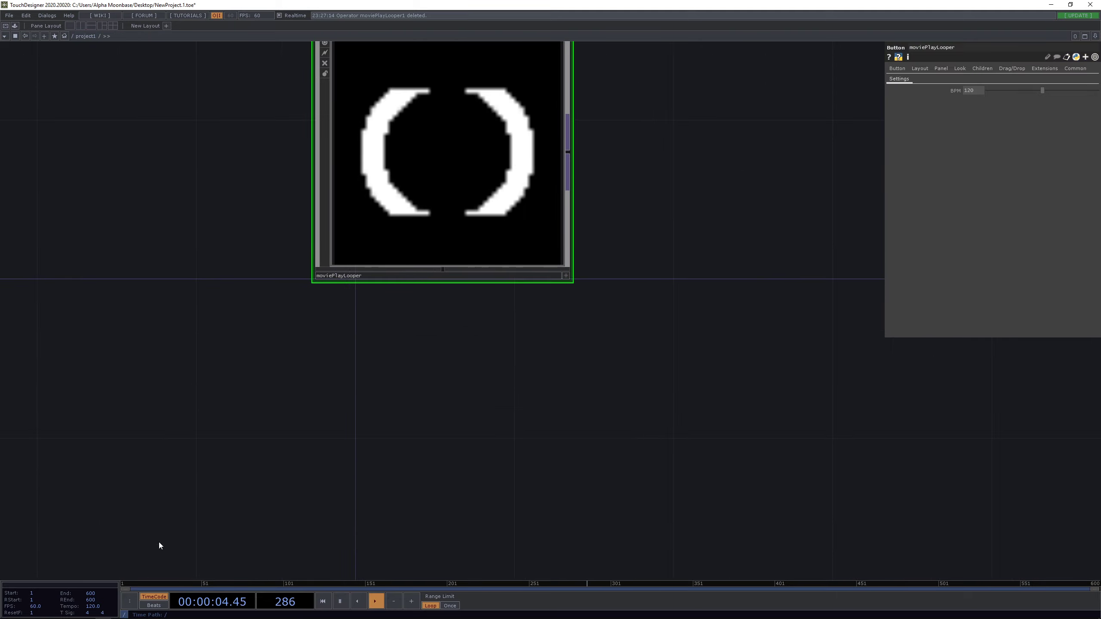
click(119, 613)
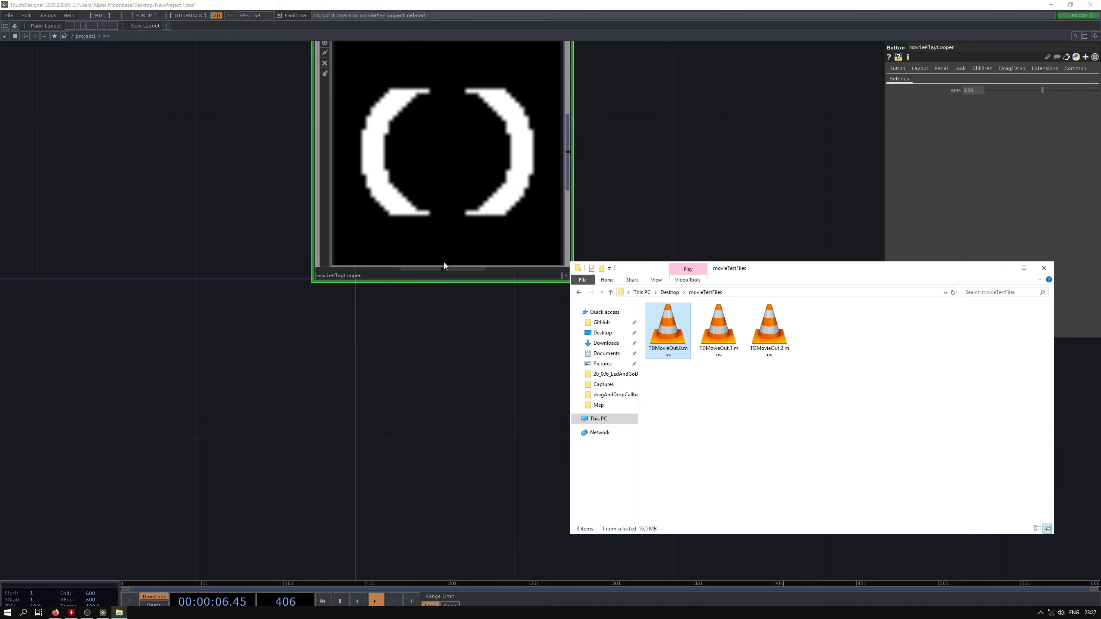
drag(562, 264, 568, 259)
click(573, 272)
drag(550, 322, 511, 361)
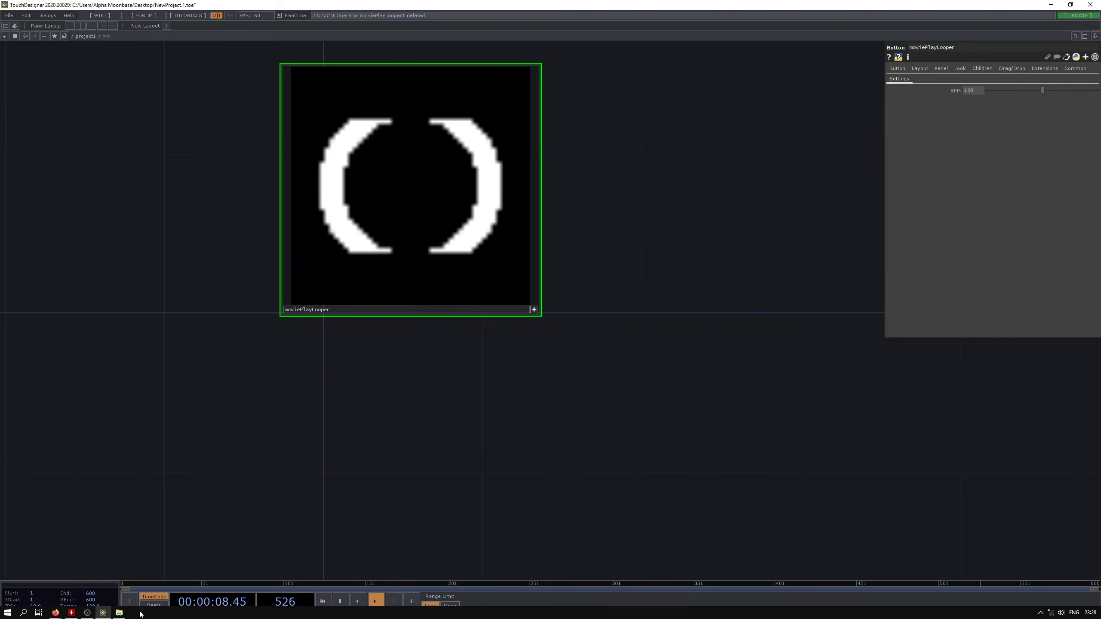
Test dropping different movies from the movieTestFiles folder onto moviePlayLooper, leaving TDMovieOut.1.mov loaded
click(118, 613)
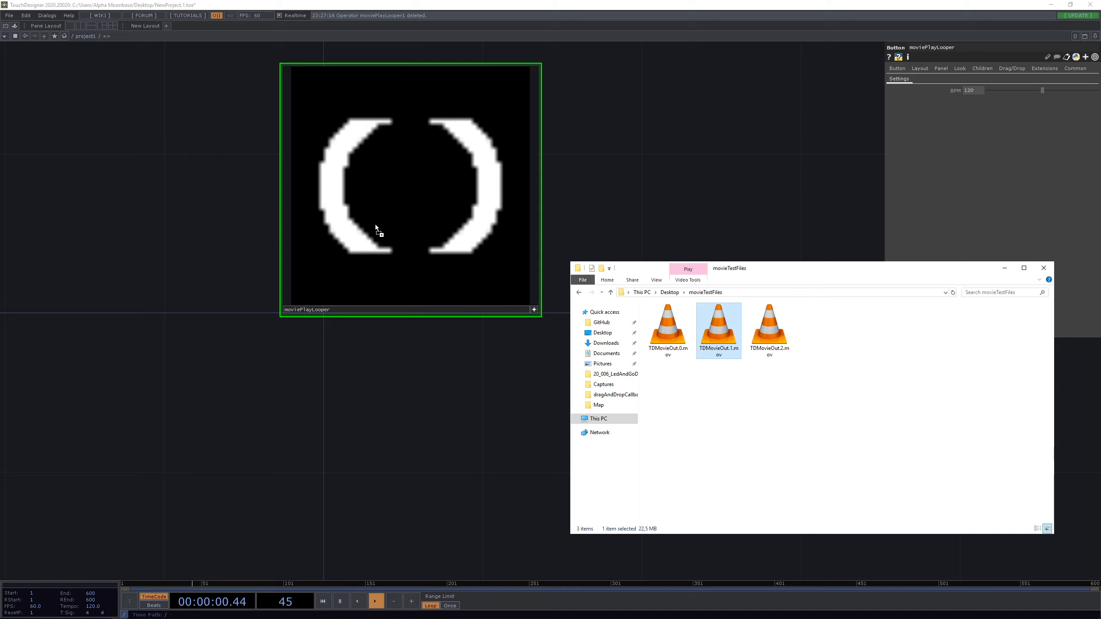
drag(375, 224, 423, 185)
click(770, 330)
click(672, 312)
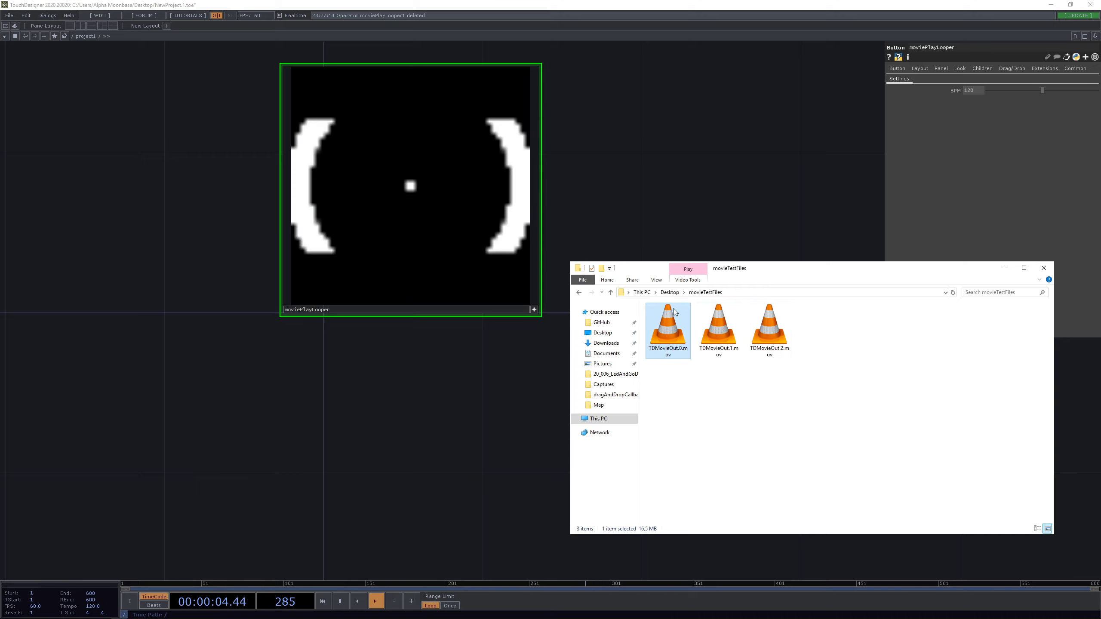
drag(717, 325, 448, 210)
Deactivate moviePlayLooper's viewer and paste two copies of the component beneath it
drag(616, 203, 526, 247)
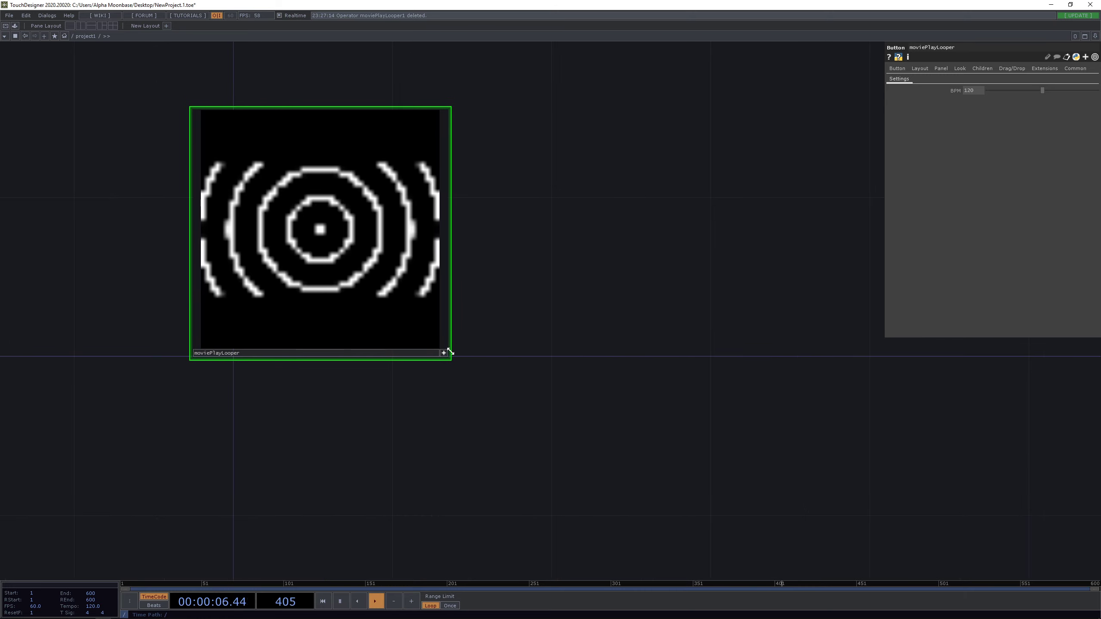
drag(522, 350, 540, 263)
scroll(540, 263, down, 5)
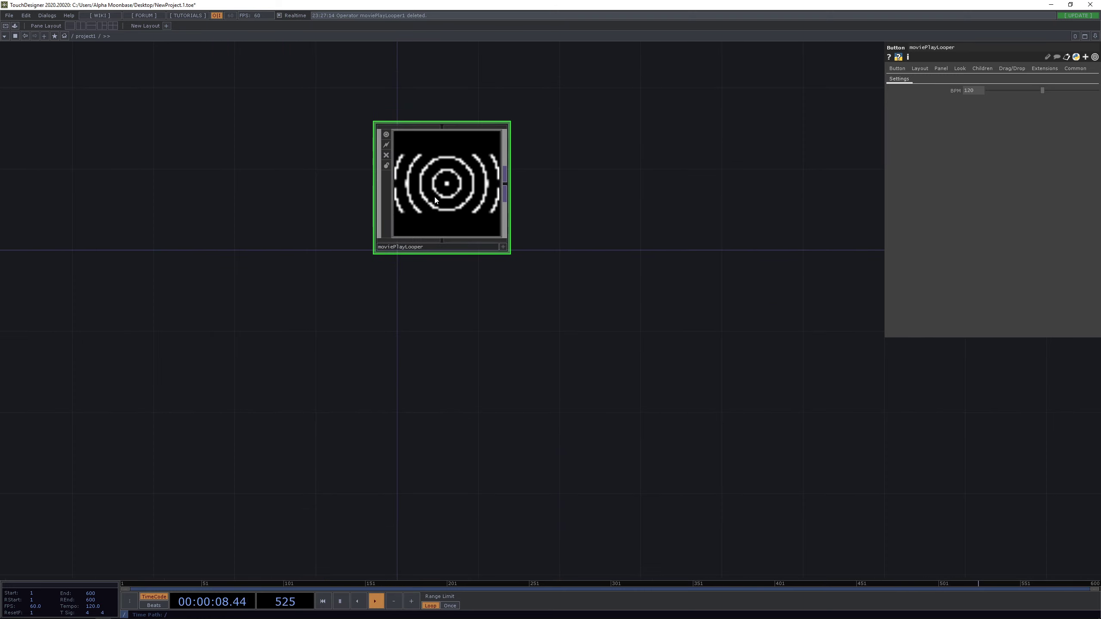
key(ctrl+c)
key(ctrl+v)
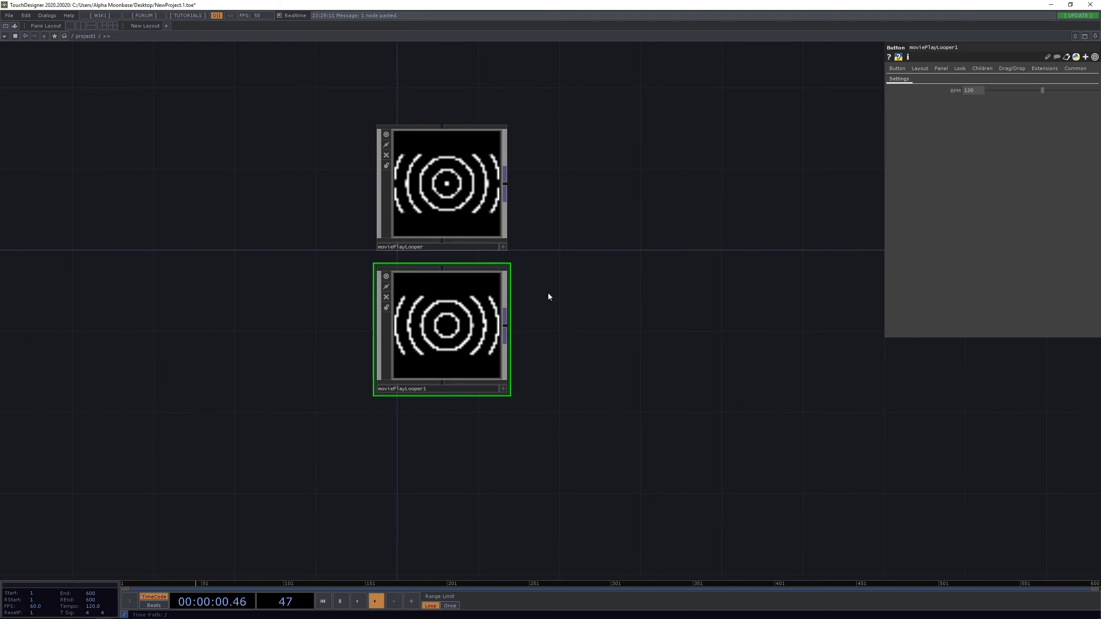
key(ctrl+v)
drag(605, 364, 634, 282)
Activate all three button viewers, and drop TDMovieOut.0.mov onto moviePlayLooper1 and TDMovieOut.2.mov onto moviePlayLooper2
click(532, 306)
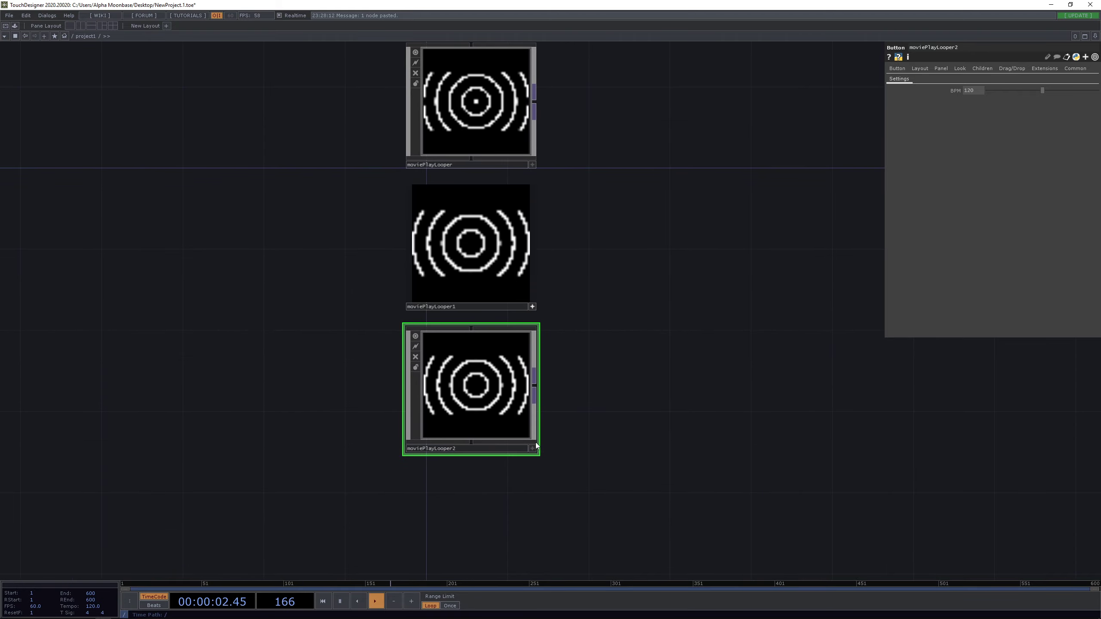
click(532, 449)
click(533, 165)
key(h)
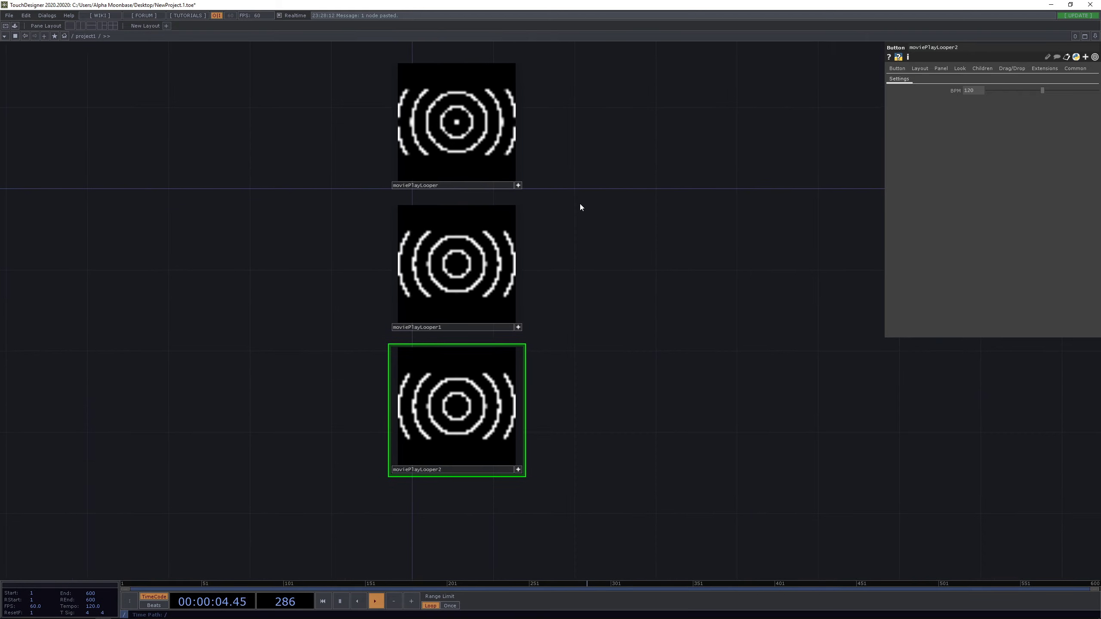
key(alt+Tab)
click(667, 329)
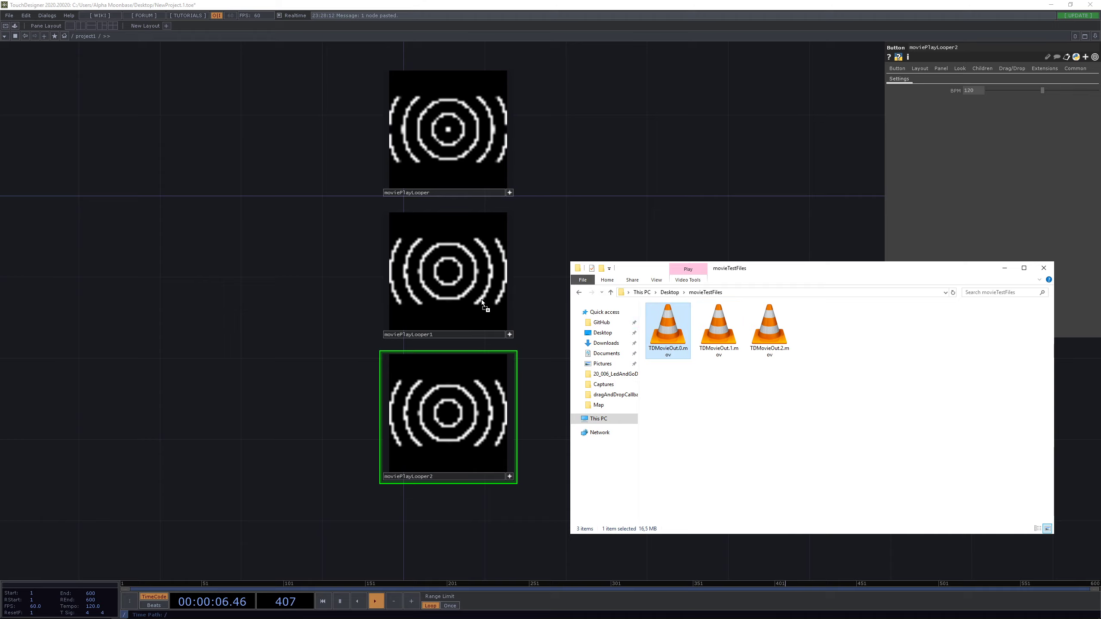
click(765, 327)
drag(464, 412, 464, 410)
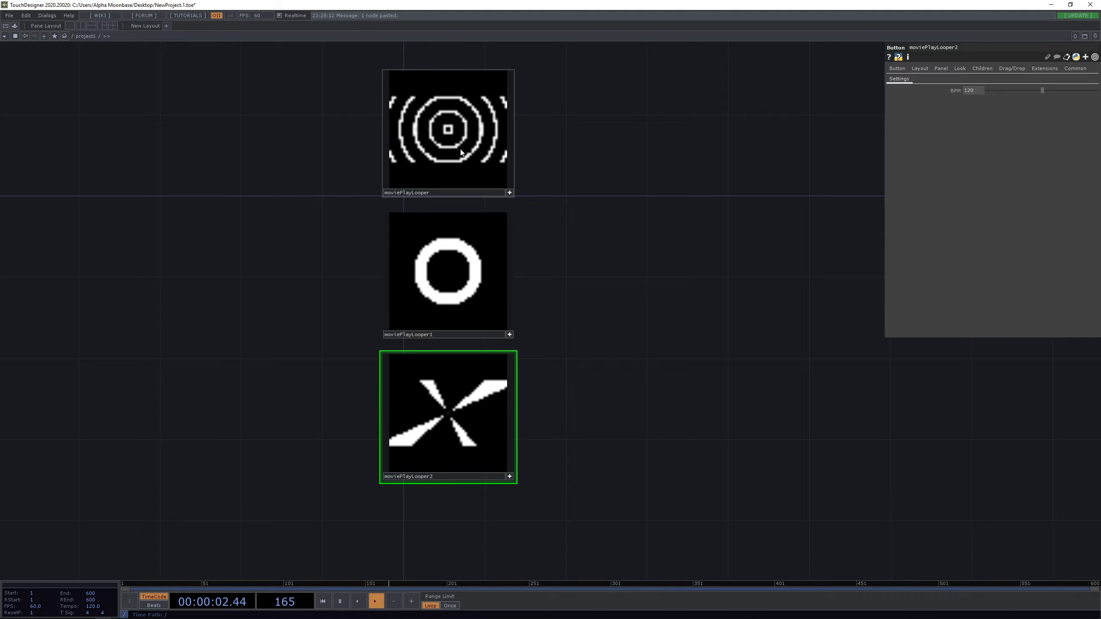
Deactivate the three viewers and set the Button Type of all three moviePlayLooper buttons to Radio Up
click(510, 334)
click(510, 193)
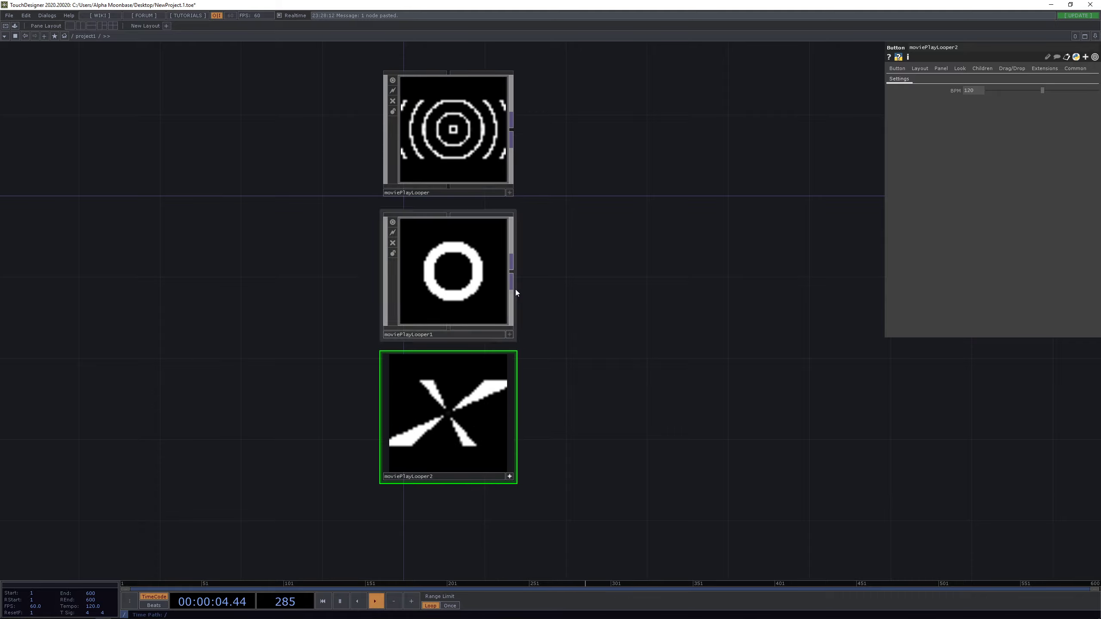
click(509, 476)
drag(579, 505, 368, 100)
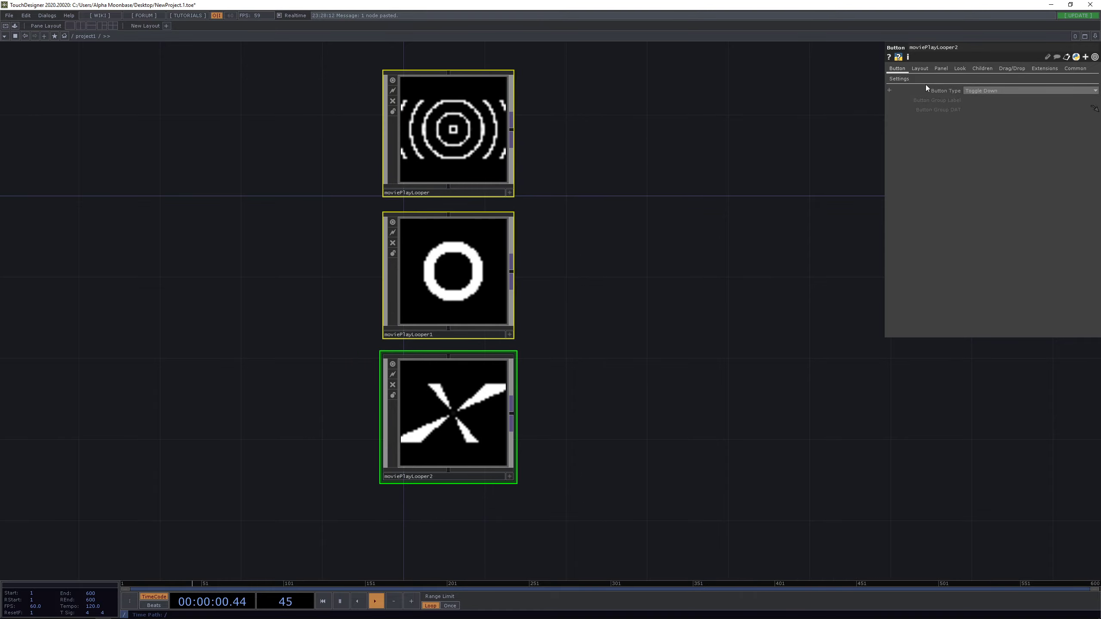
click(984, 90)
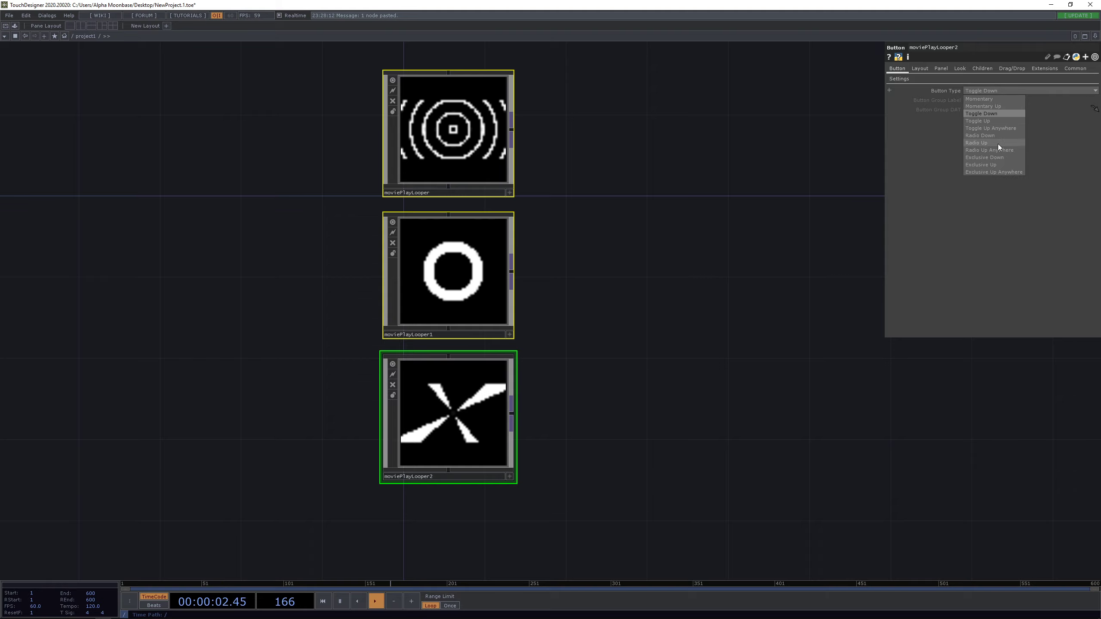
click(979, 143)
click(709, 201)
Activate the three buttons' viewers and test switching playback between them as a radio group
click(509, 193)
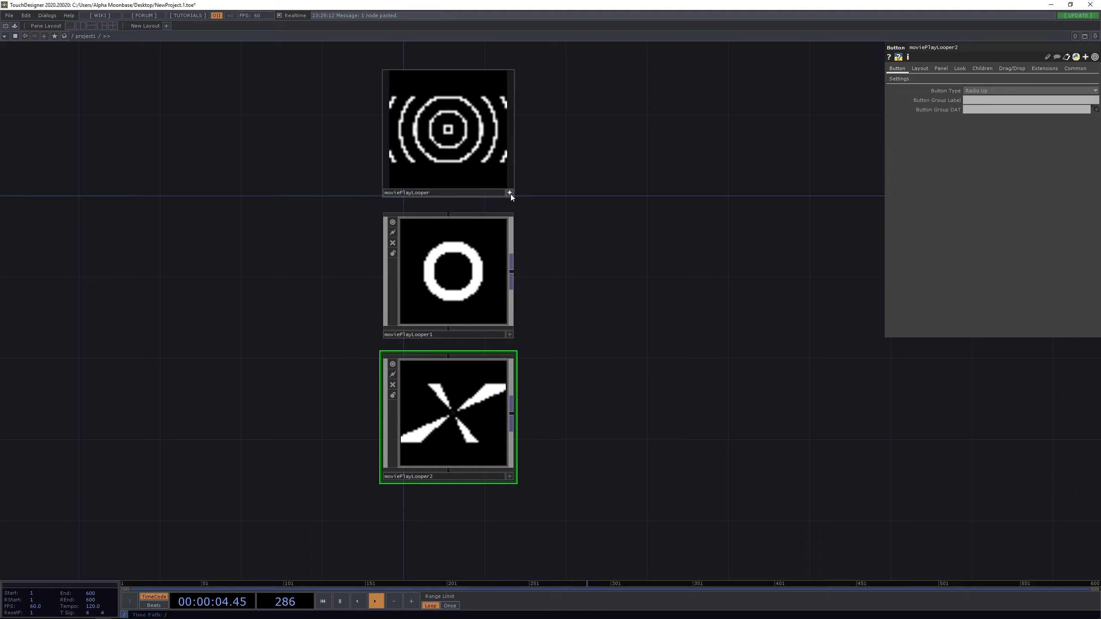
click(509, 334)
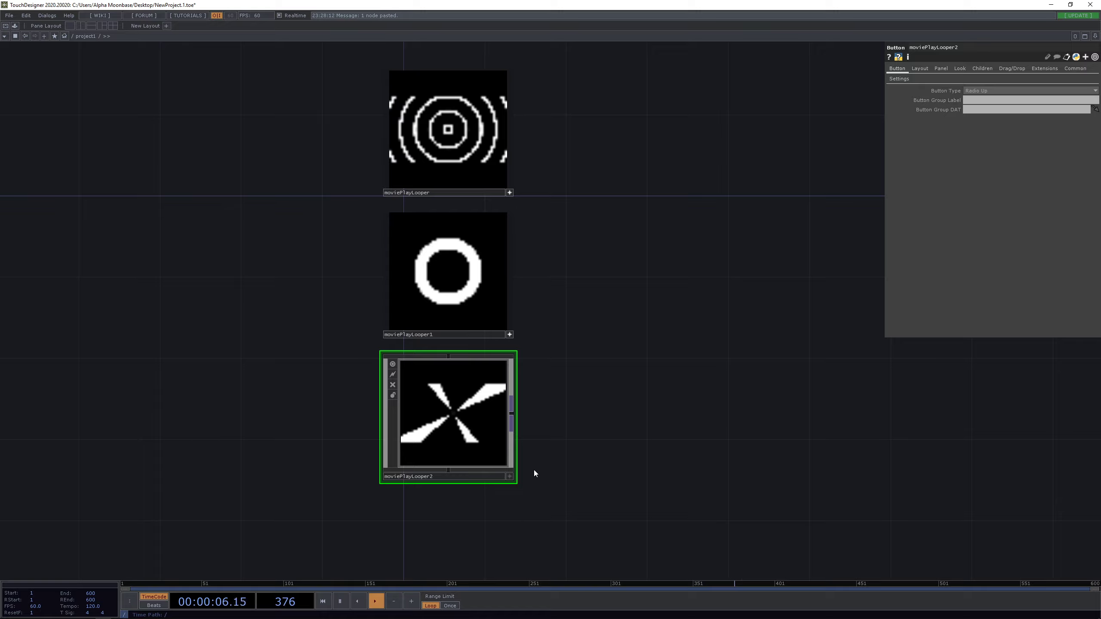
click(509, 476)
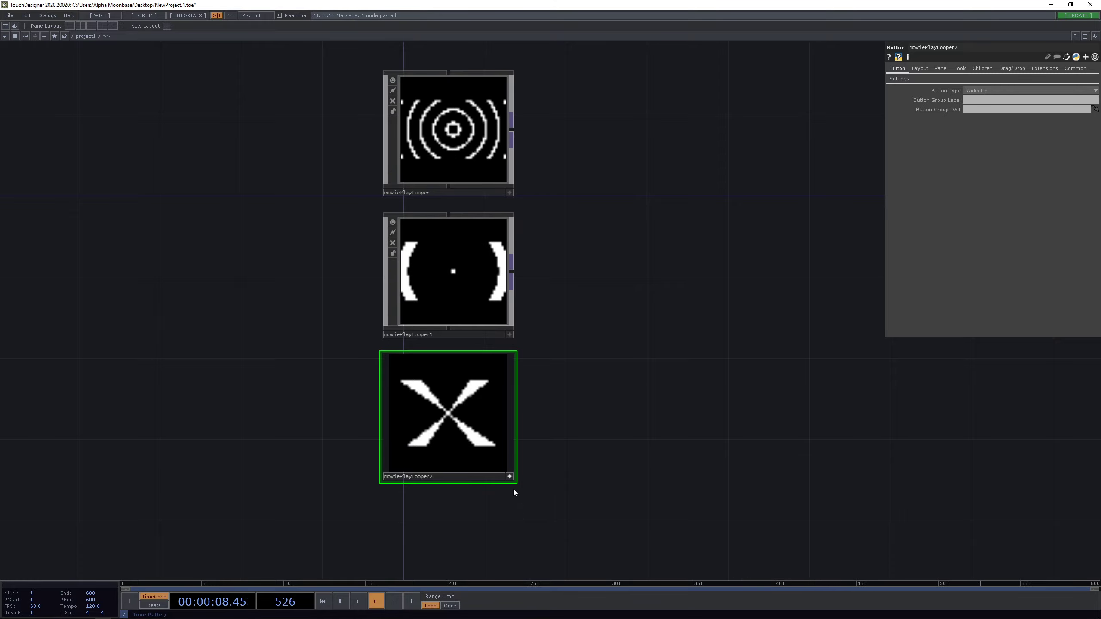
scroll(557, 277, up, 2)
drag(567, 324, 580, 416)
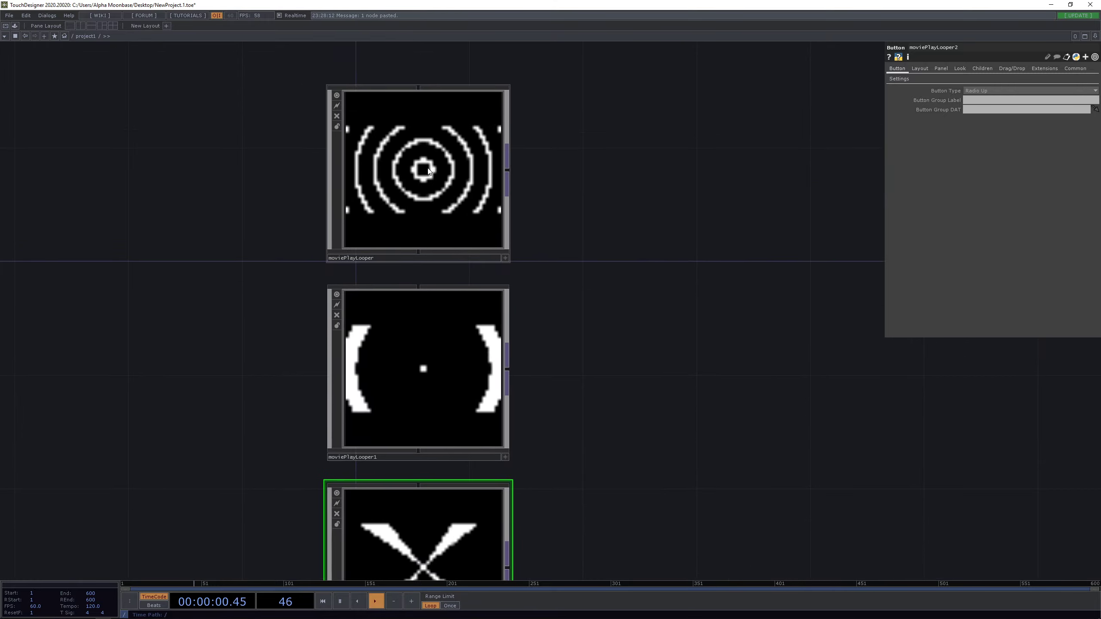
Review moviePlayLooper's internal network, from the drag-and-drop callbacks and speed chain to the panel state and movie output
key(i)
scroll(542, 178, down, 3)
drag(545, 177, 540, 181)
scroll(540, 181, down, 3)
drag(611, 200, 652, 524)
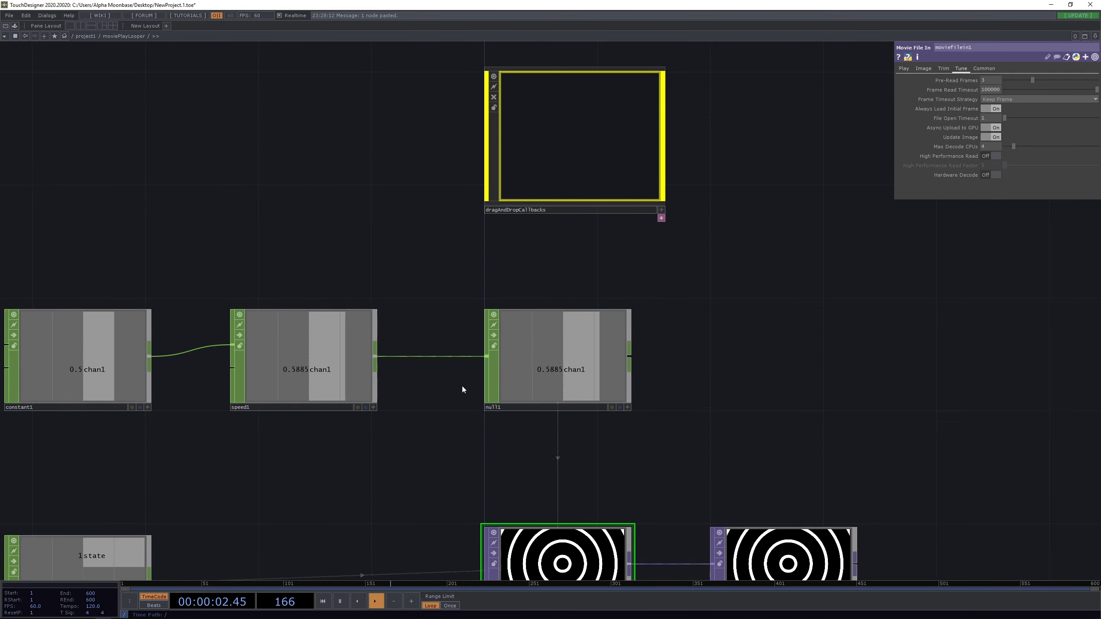
scroll(462, 383, down, 5)
scroll(496, 306, up, 5)
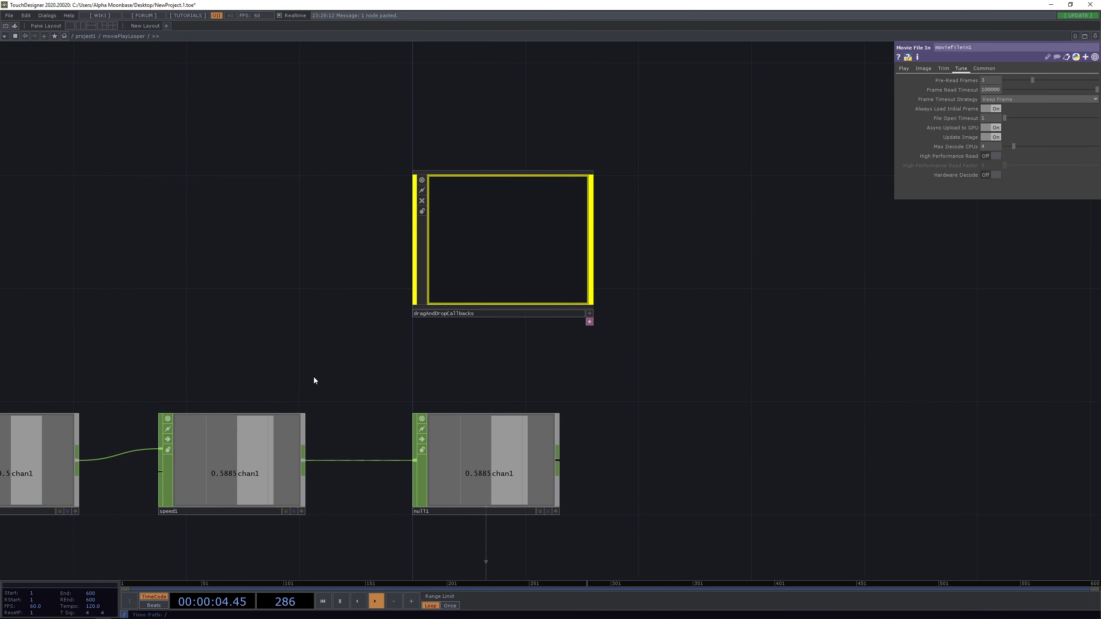
drag(313, 377, 422, 219)
scroll(469, 175, down, 5)
scroll(430, 240, up, 5)
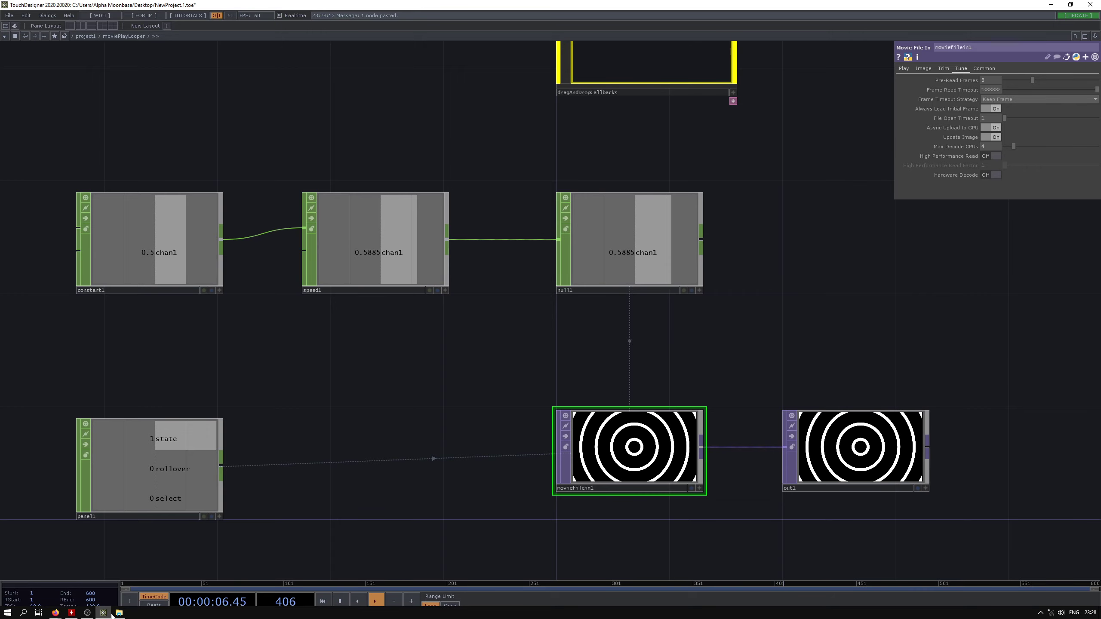
click(109, 612)
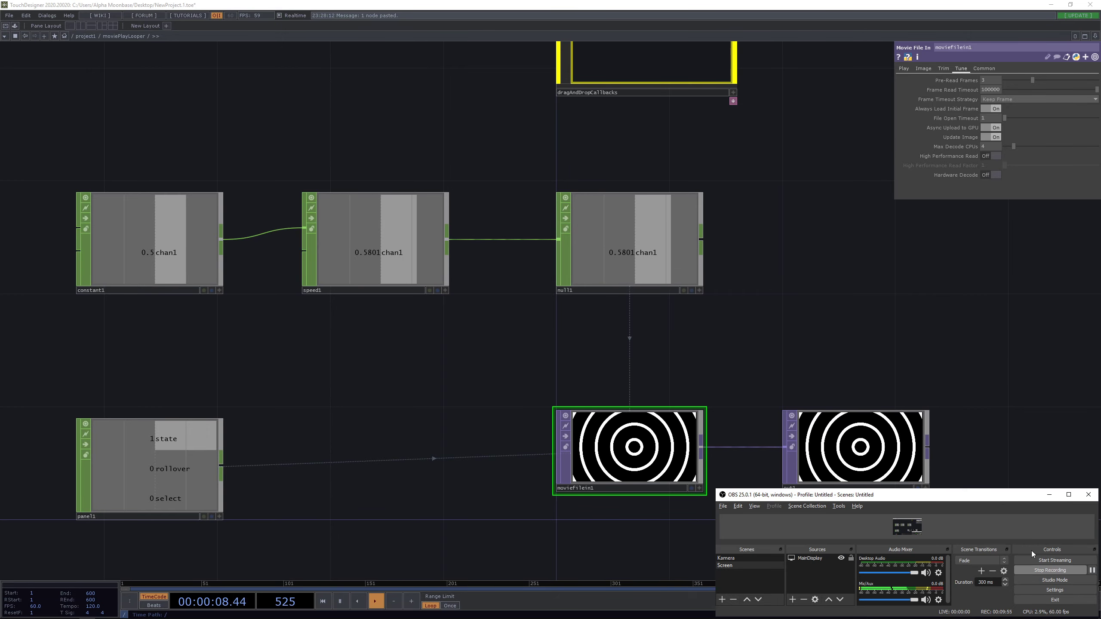